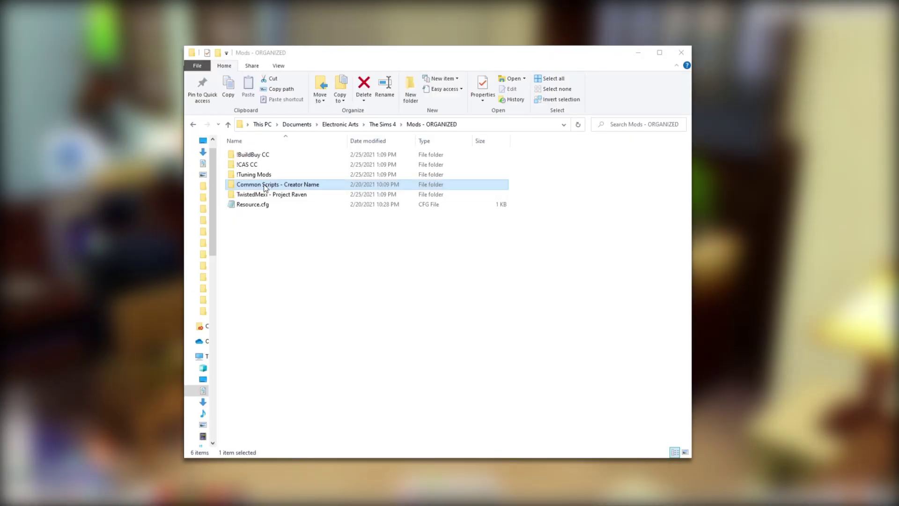
Duplicate the Common Scripts - Creator Name folder and rename the copy 'Common Scripts - TwistedMexi'.
right_click(264, 186)
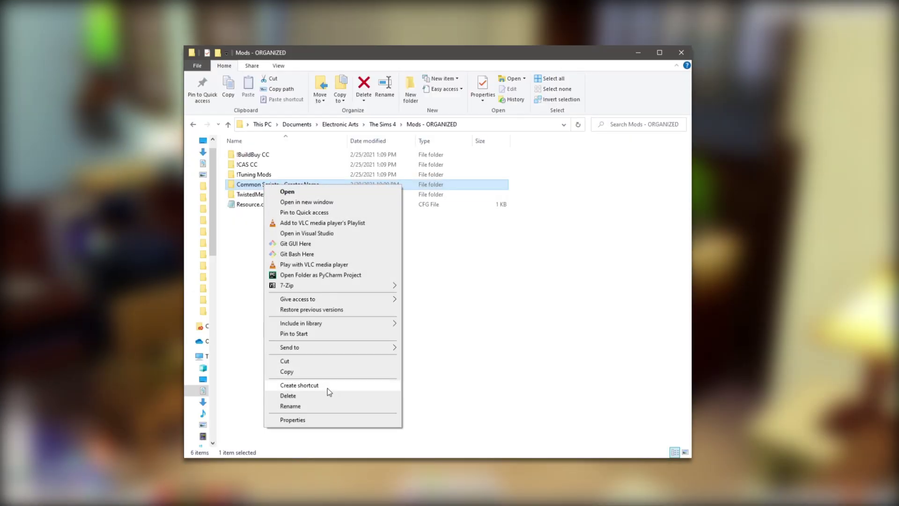
left_click(286, 372)
key("ctrl+v")
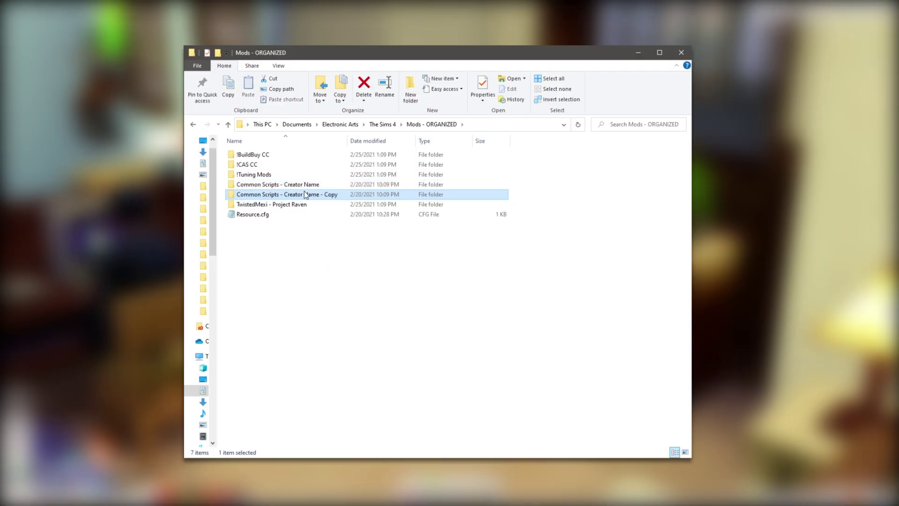
right_click(304, 190)
left_click(339, 423)
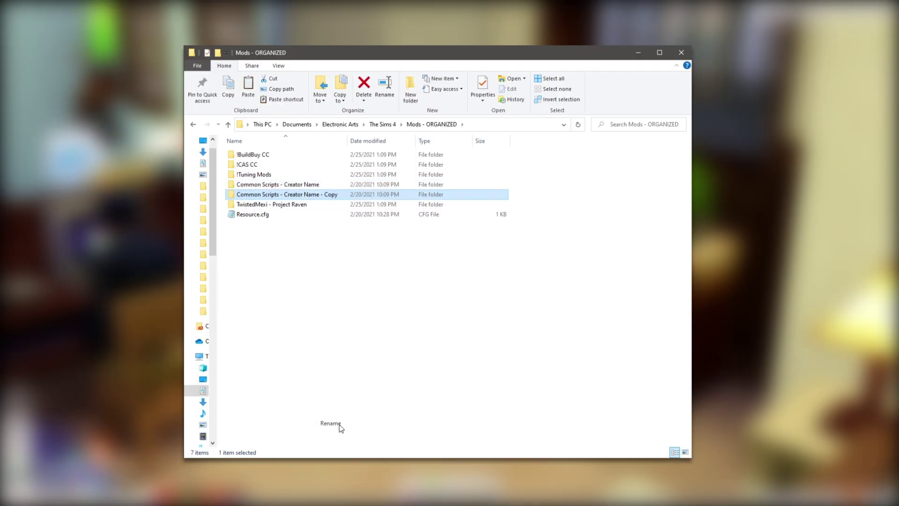
right_click(324, 193)
left_click(374, 424)
left_click(340, 195)
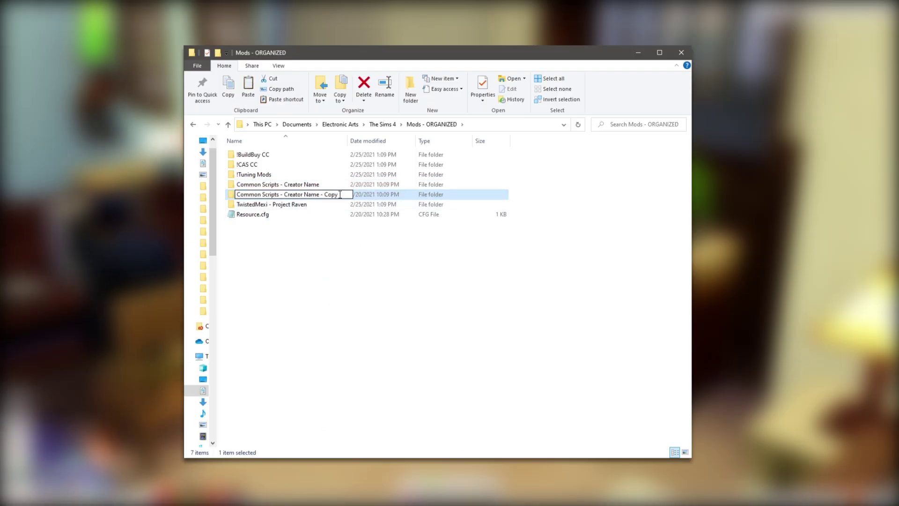
type("Twi")
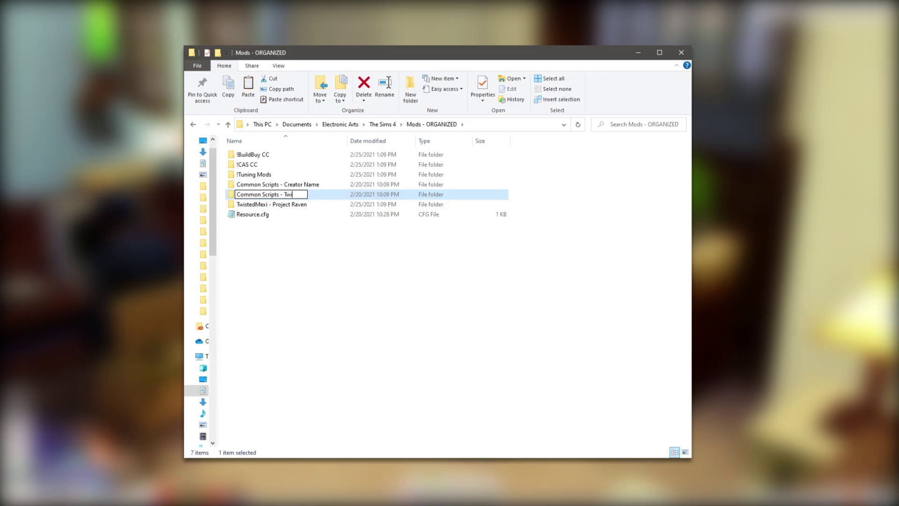
type("stedMexi")
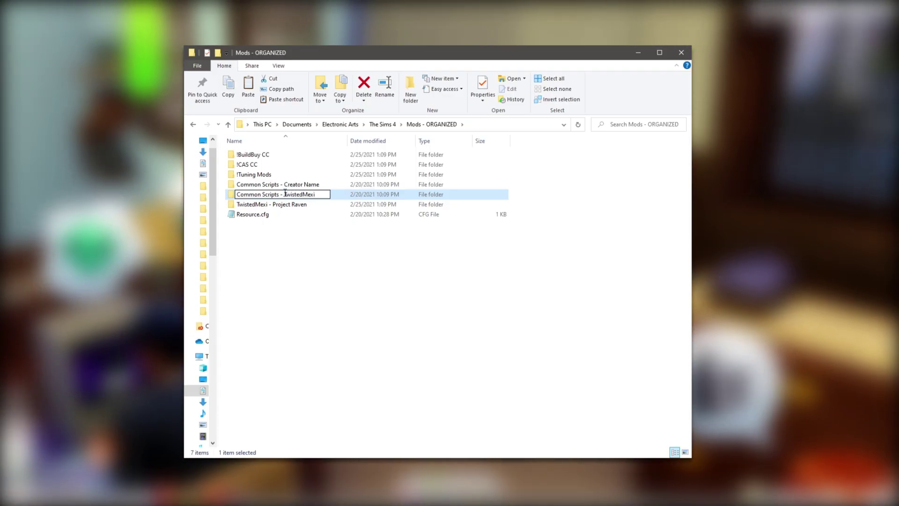
key("Return")
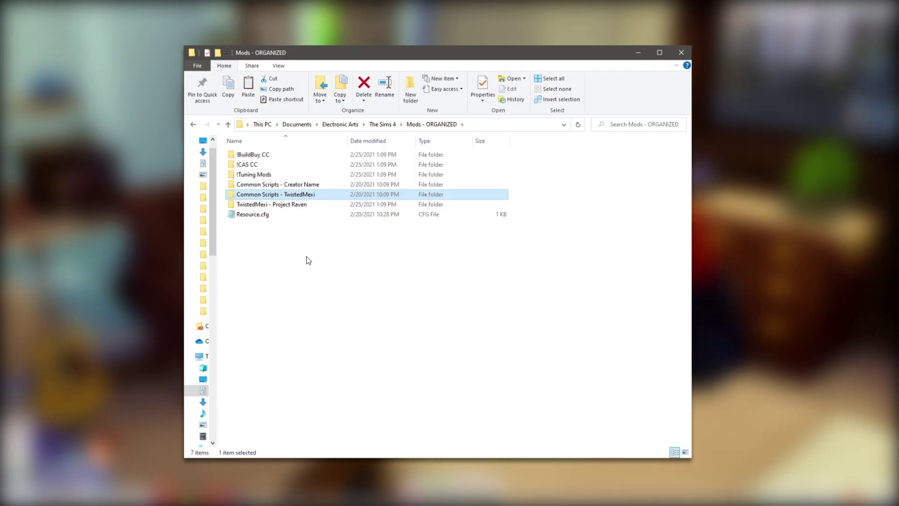
Paste another template copy and rename it with 'LittleMsSam' as the creator.
key("ctrl+v")
right_click(299, 194)
left_click(333, 407)
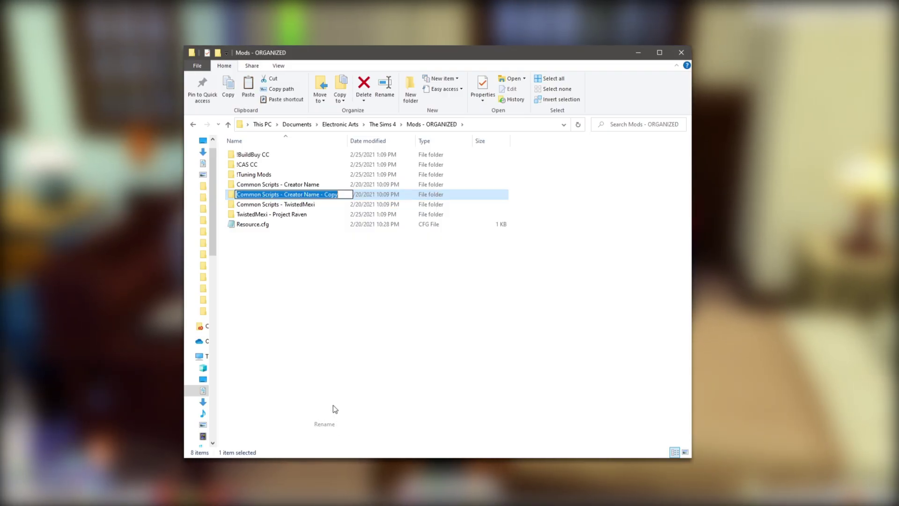
type("Li")
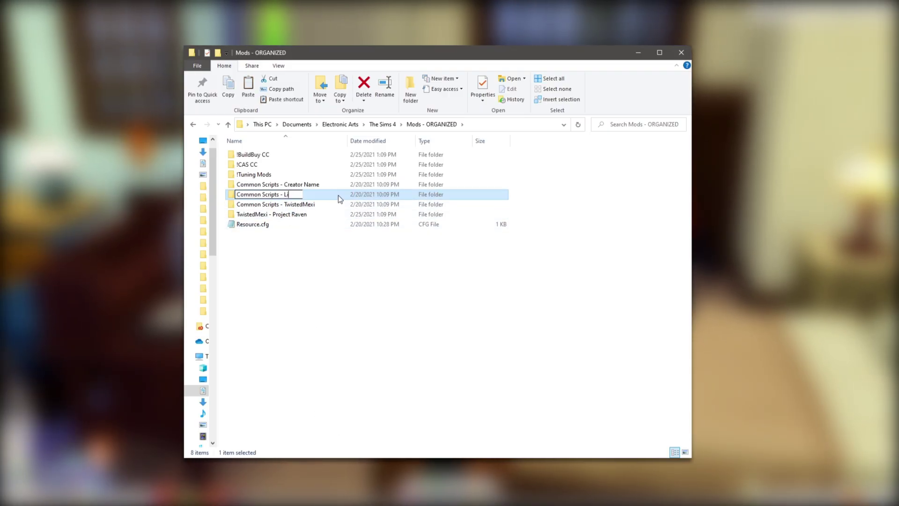
type("ttleMsSam")
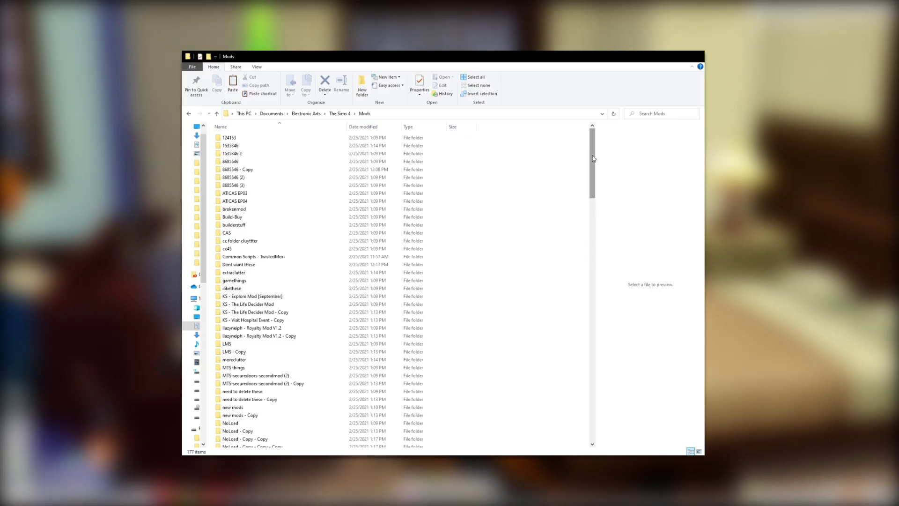
Scroll through the unsorted Mods folder's 177 items.
left_click_drag(592, 158, 538, 383)
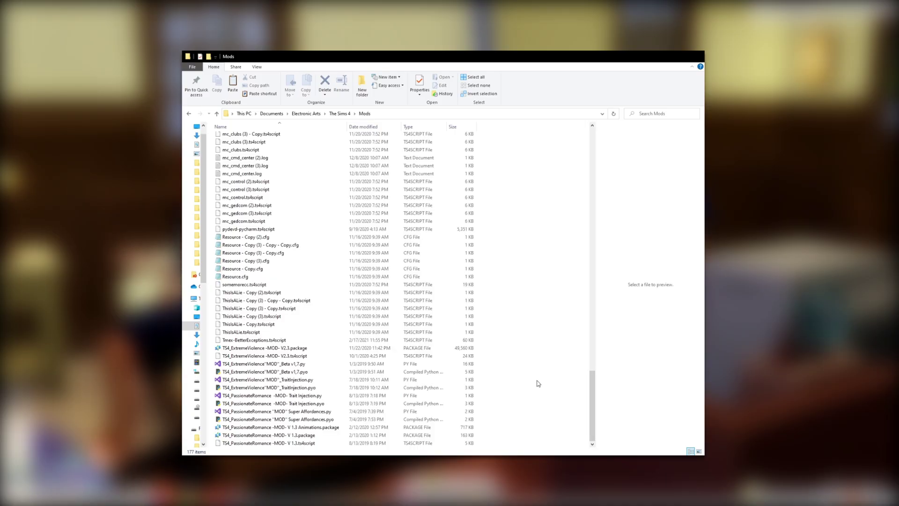
left_click_drag(594, 397, 595, 237)
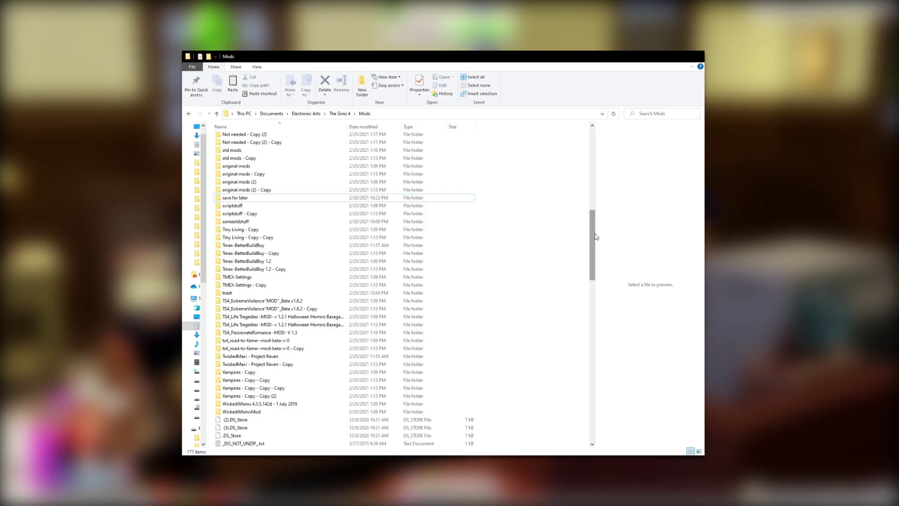
left_click_drag(596, 237, 596, 217)
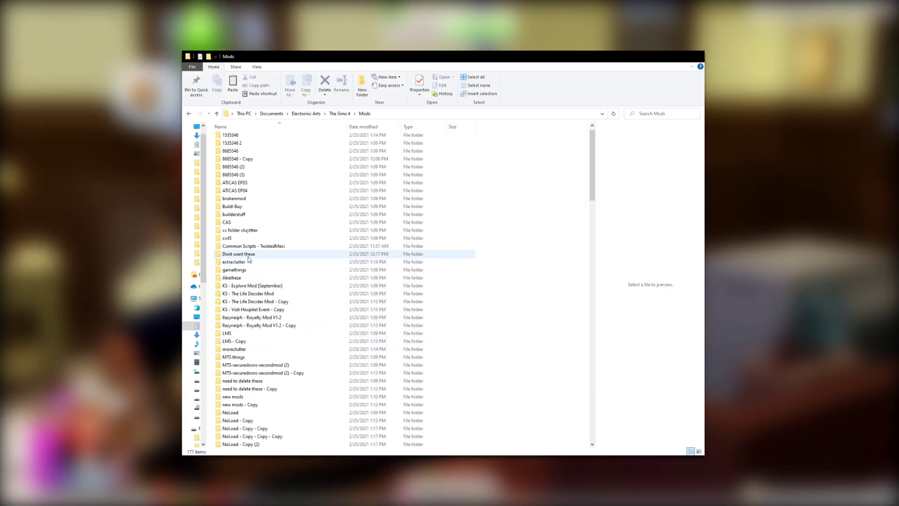
Peek inside the CAS and cc45 folders, returning to Mods after each.
double_click(227, 222)
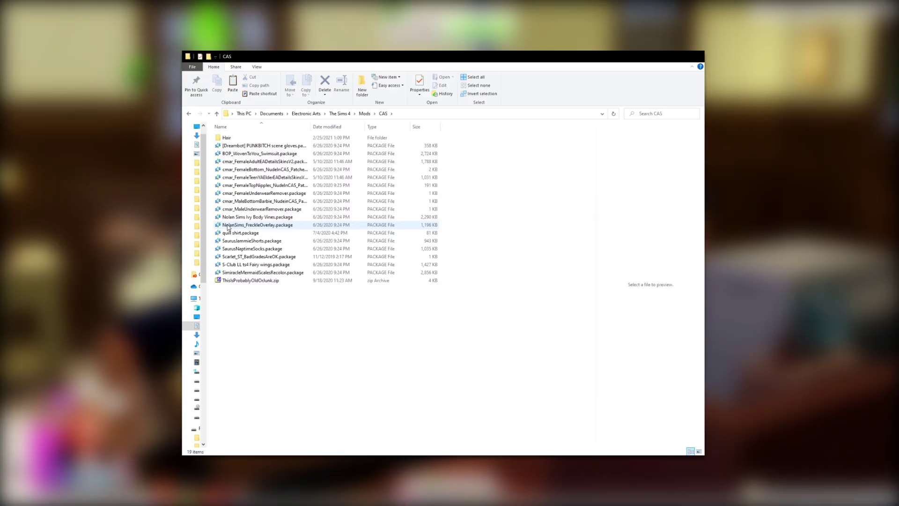
left_click(364, 114)
double_click(229, 249)
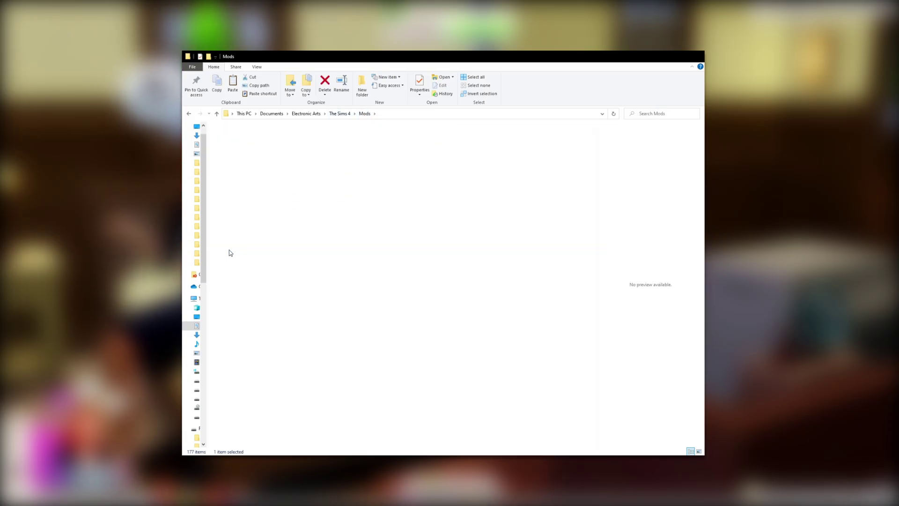
key("BackSpace")
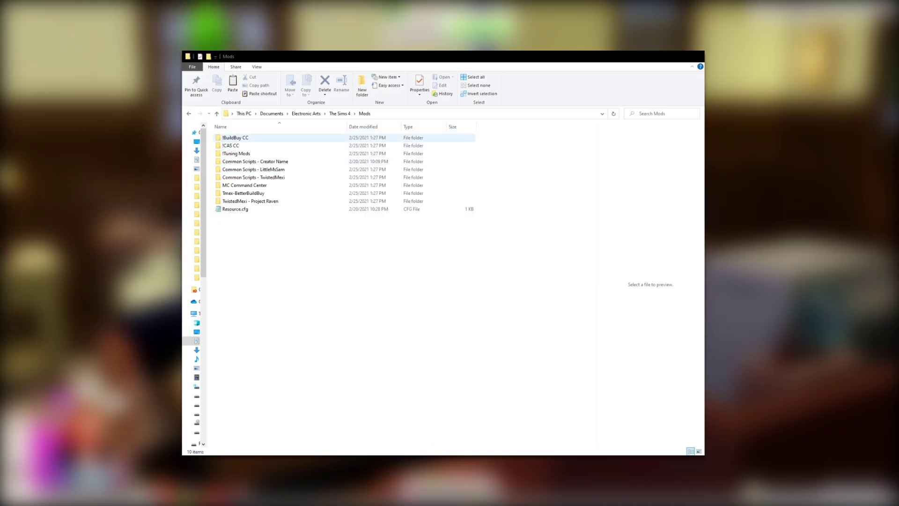
Open the Tops subfolder inside the !CAS CC folder.
left_click(229, 154)
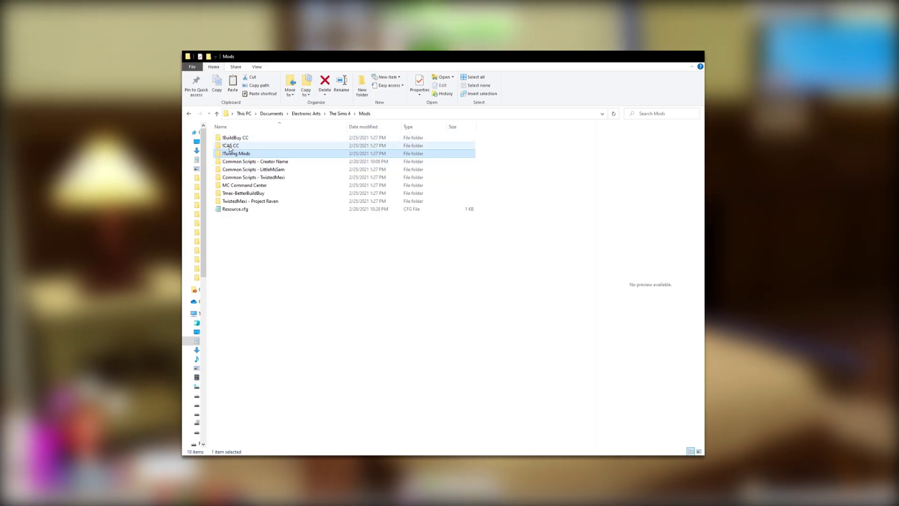
double_click(230, 148)
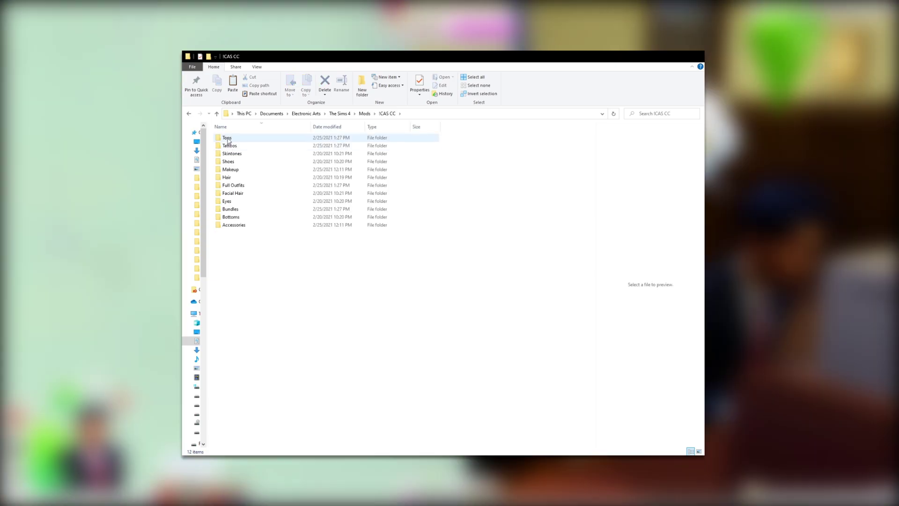
double_click(228, 139)
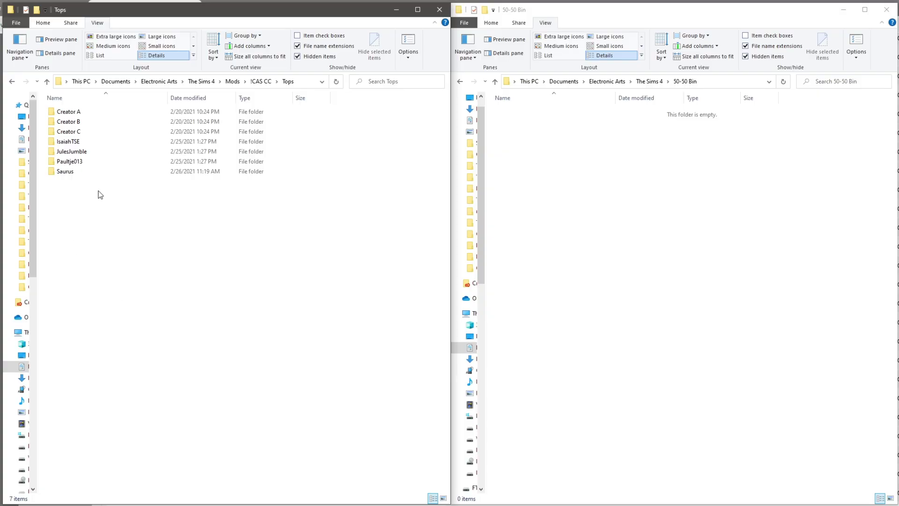
Move four creator folders from Tops into 50-50 Bin, then return two to Tops.
left_click_drag(92, 193, 57, 145)
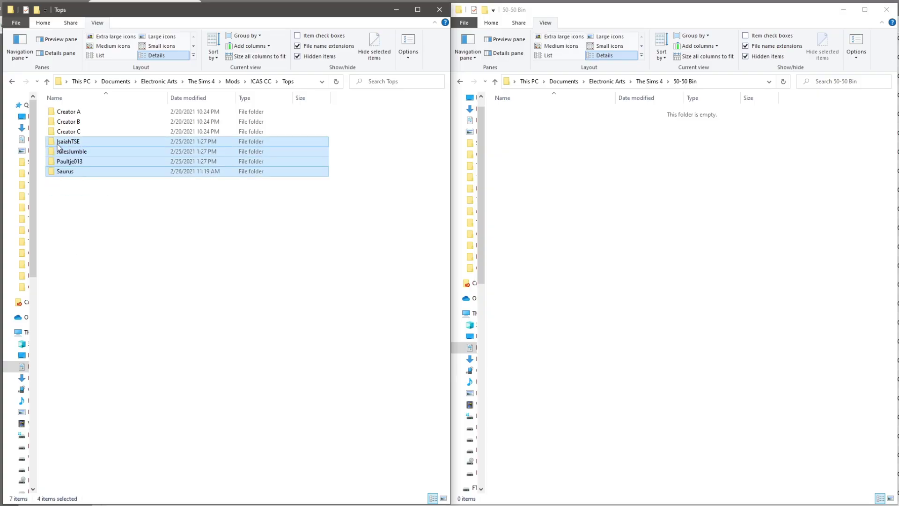
left_click_drag(425, 184, 614, 180)
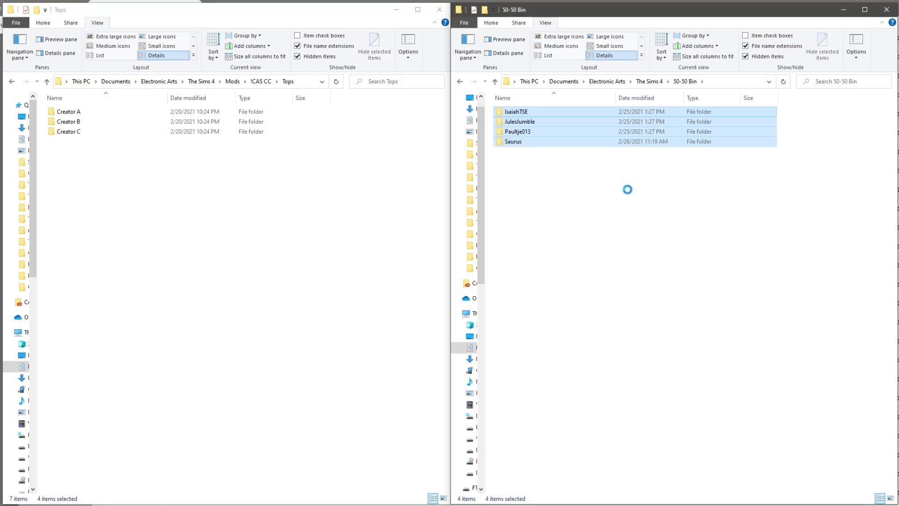
left_click(592, 185)
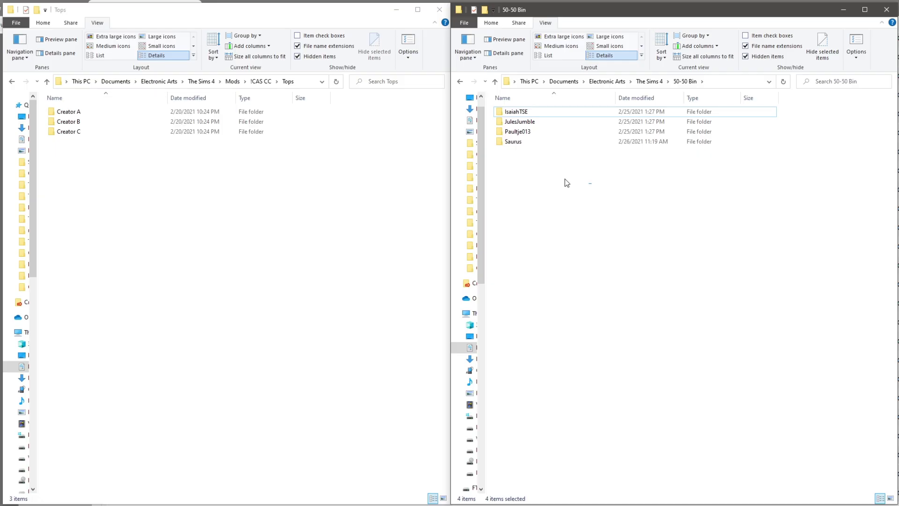
left_click_drag(592, 183, 517, 135)
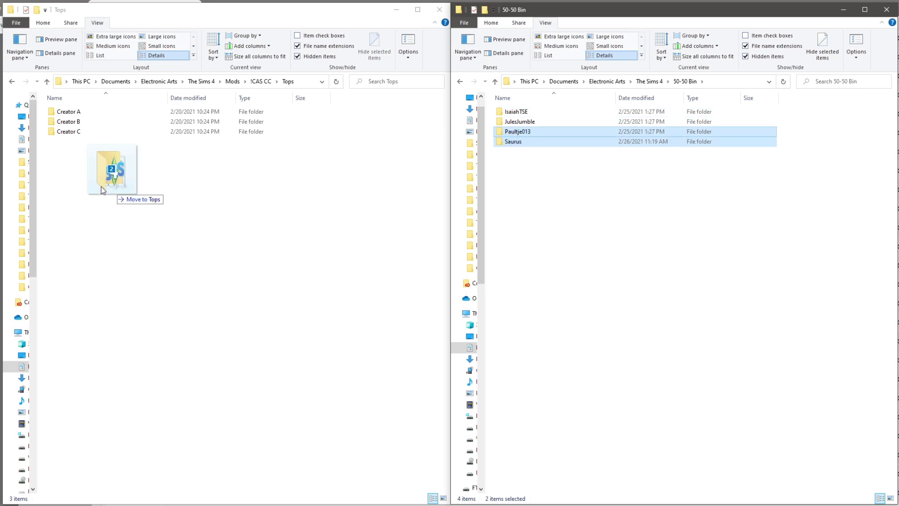
left_click_drag(103, 189, 92, 185)
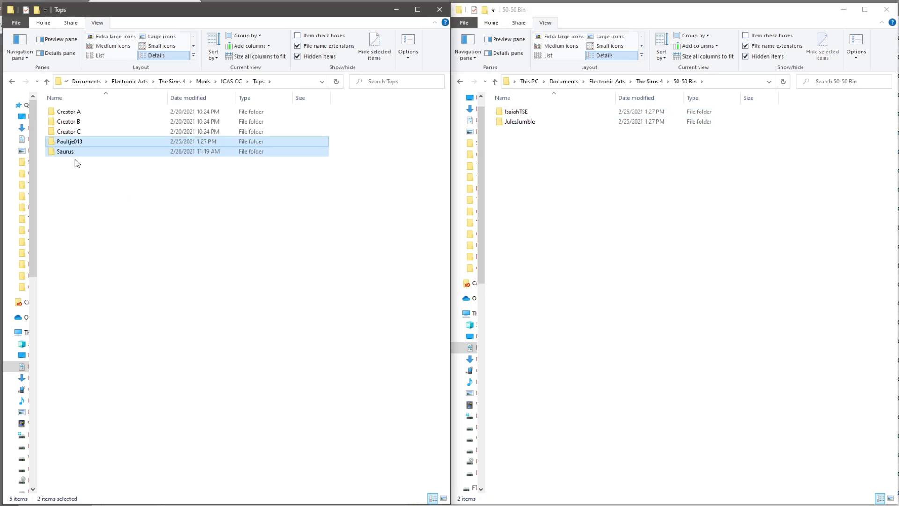
left_click(67, 152)
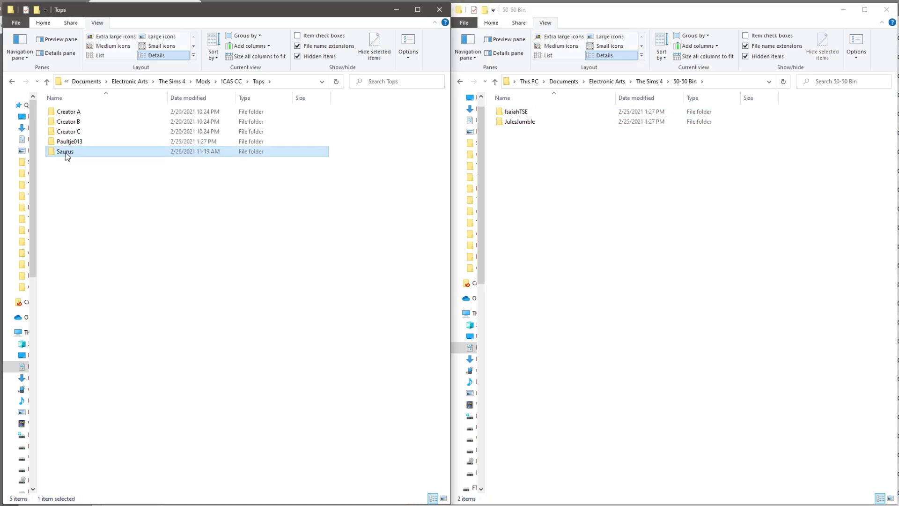
left_click_drag(67, 153, 541, 162)
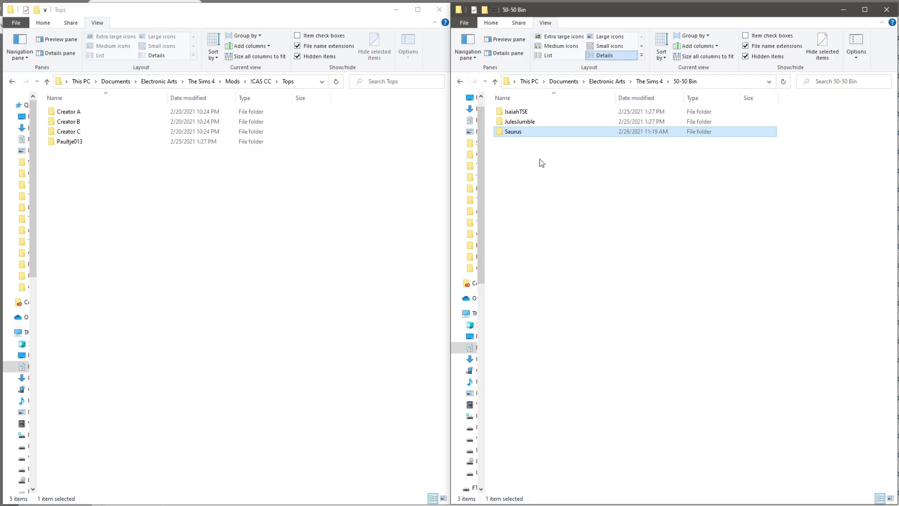
Open the Saurus folder in 50-50 Bin and browse its package files.
double_click(518, 134)
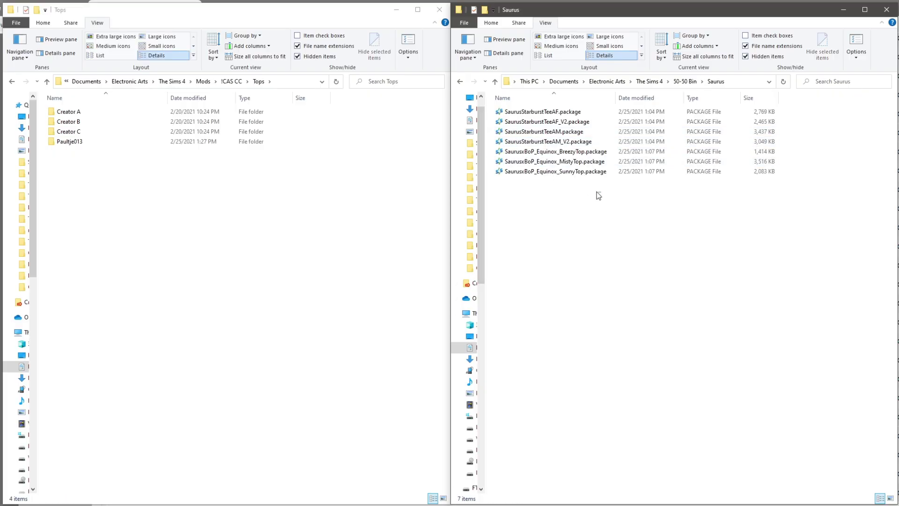
left_click_drag(599, 194, 513, 145)
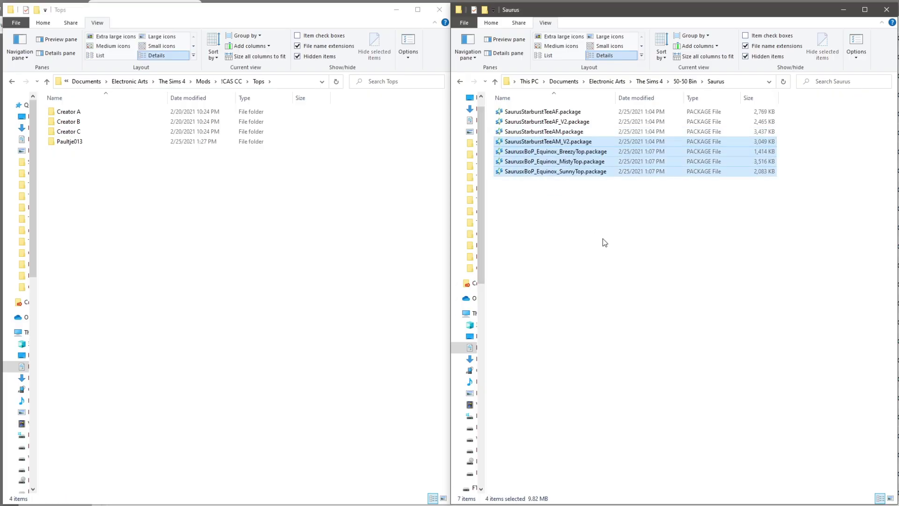
left_click(603, 242)
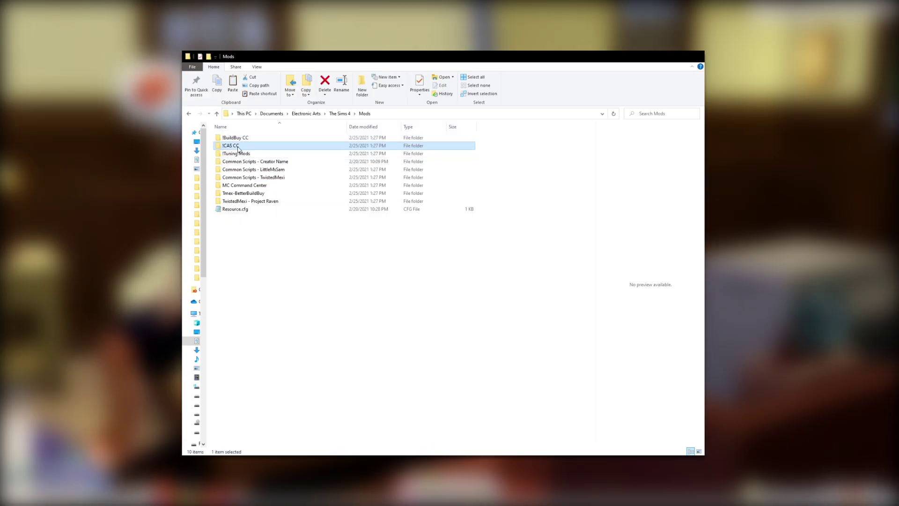
double_click(237, 146)
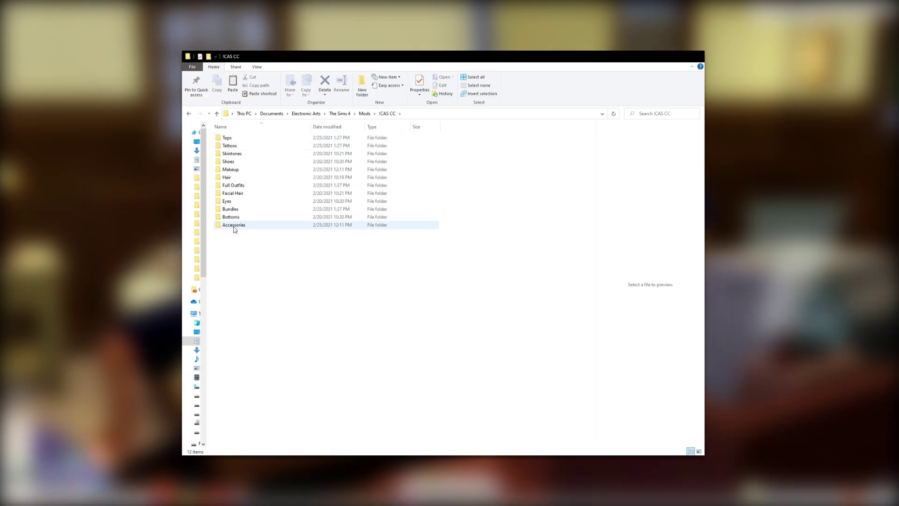
left_click(363, 114)
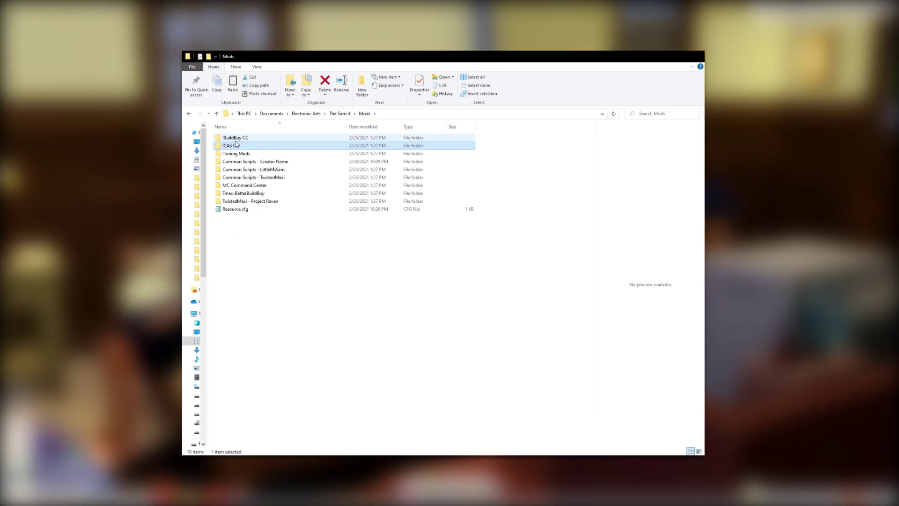
double_click(230, 140)
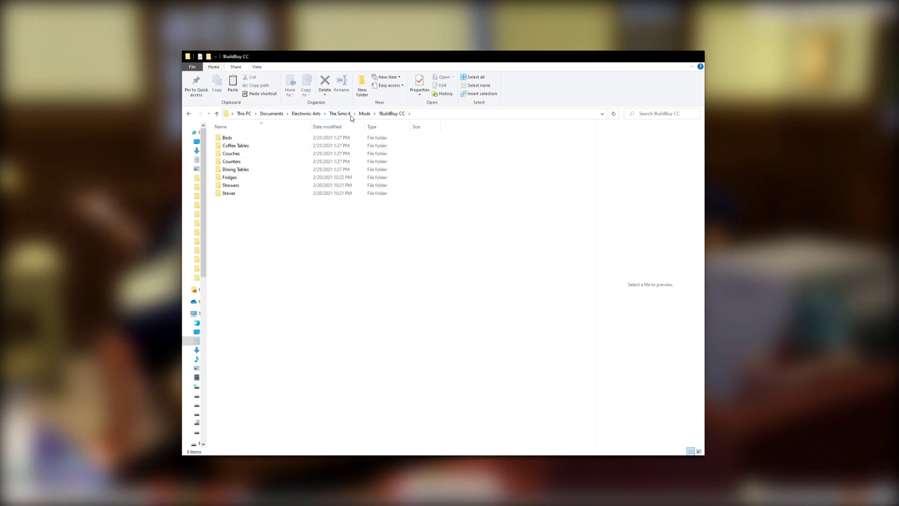
double_click(232, 138)
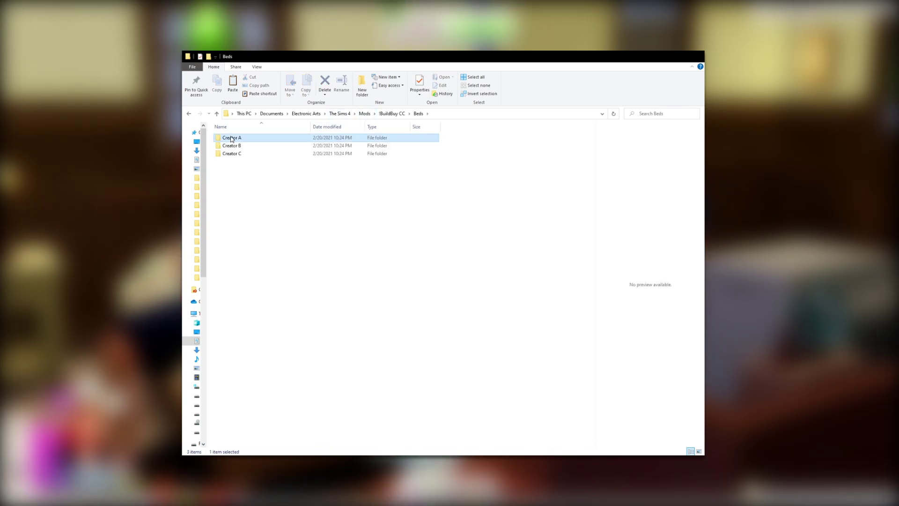
left_click(232, 154)
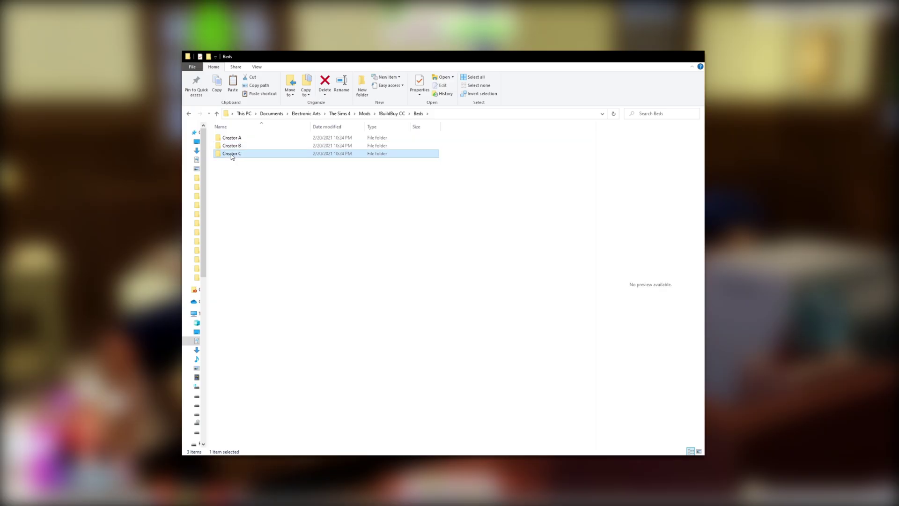
left_click(365, 114)
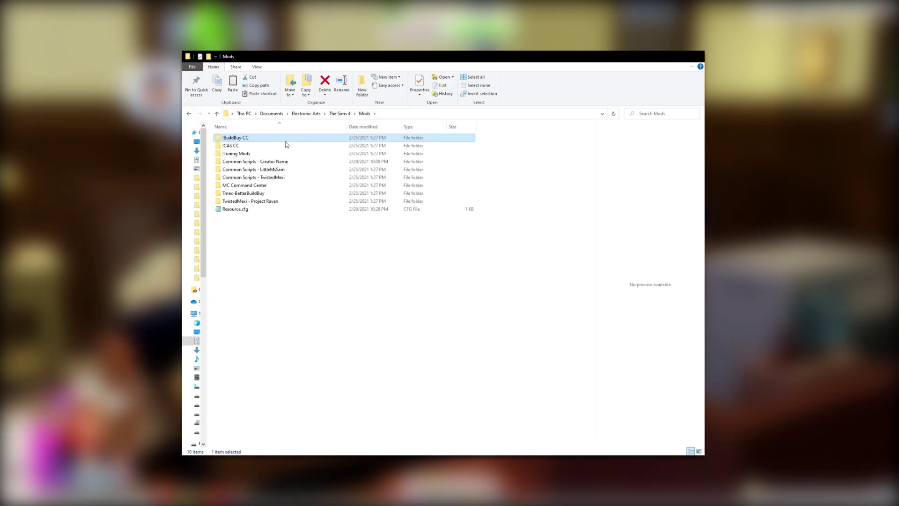
double_click(236, 154)
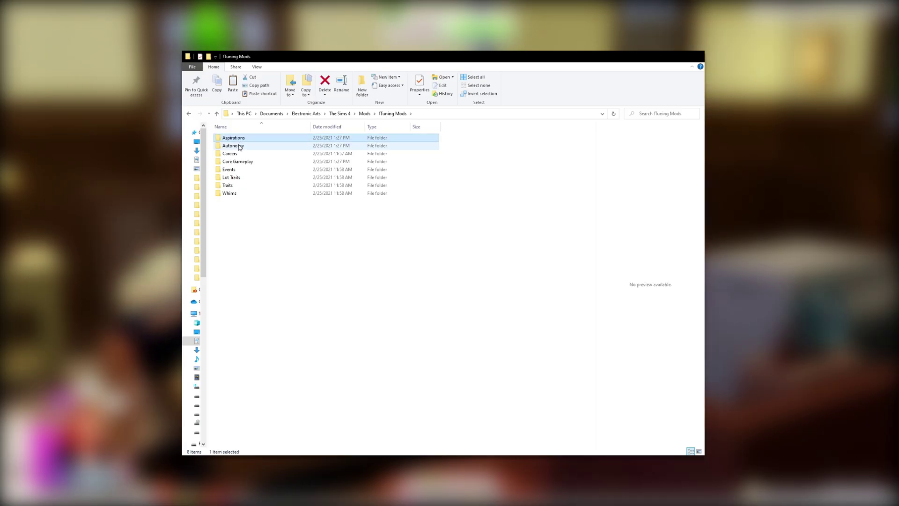
left_click(239, 146)
left_click(230, 155)
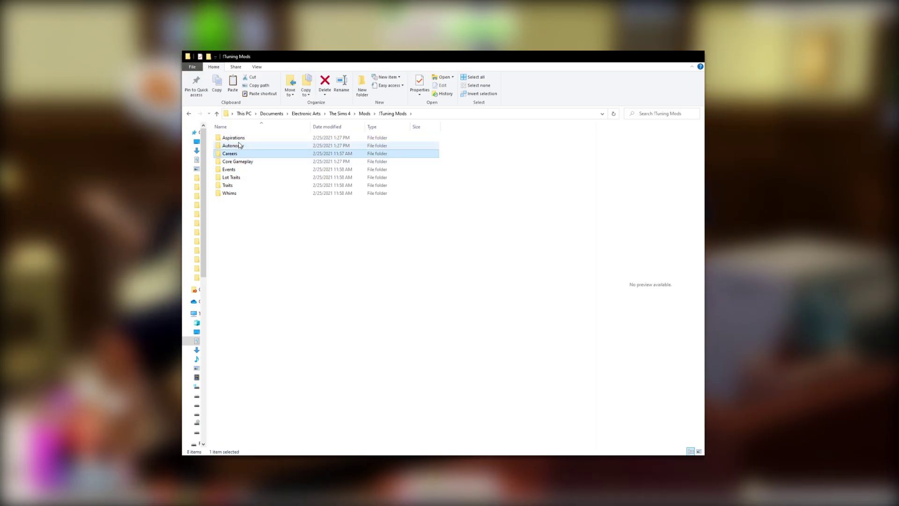
left_click(247, 212)
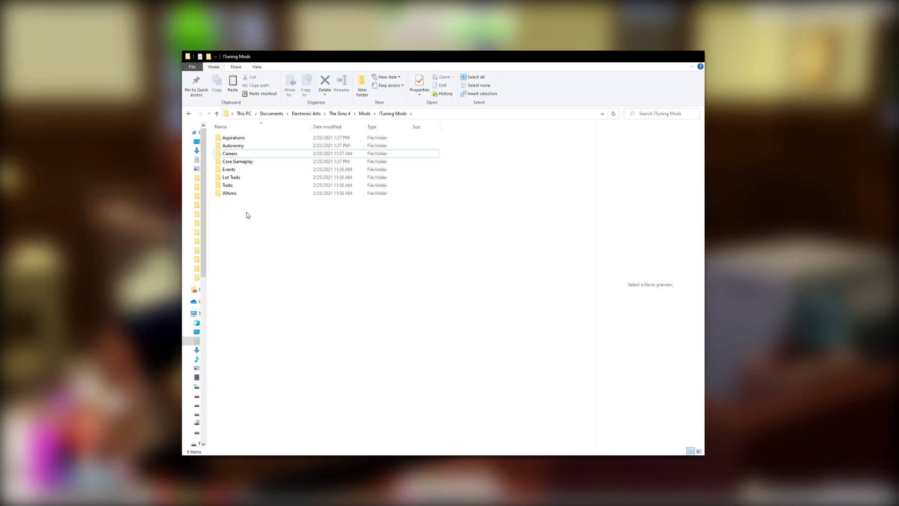
double_click(233, 146)
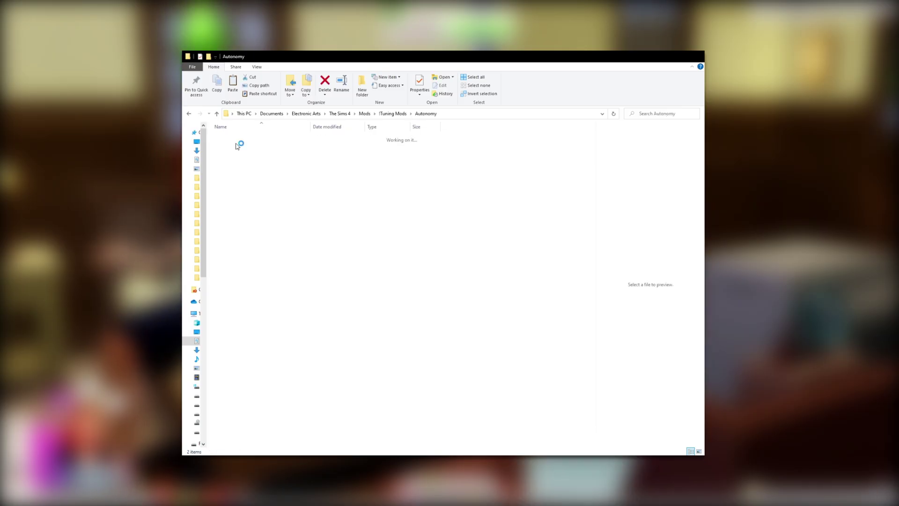
left_click(234, 138)
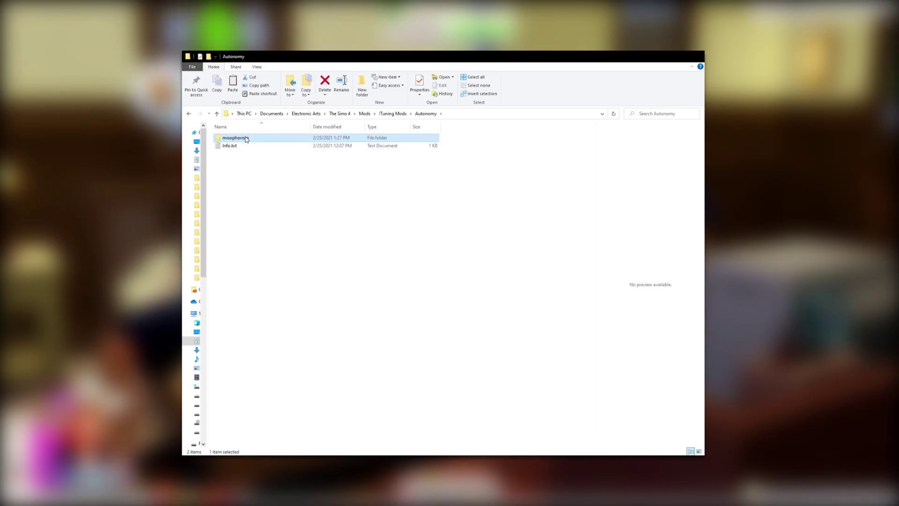
double_click(246, 138)
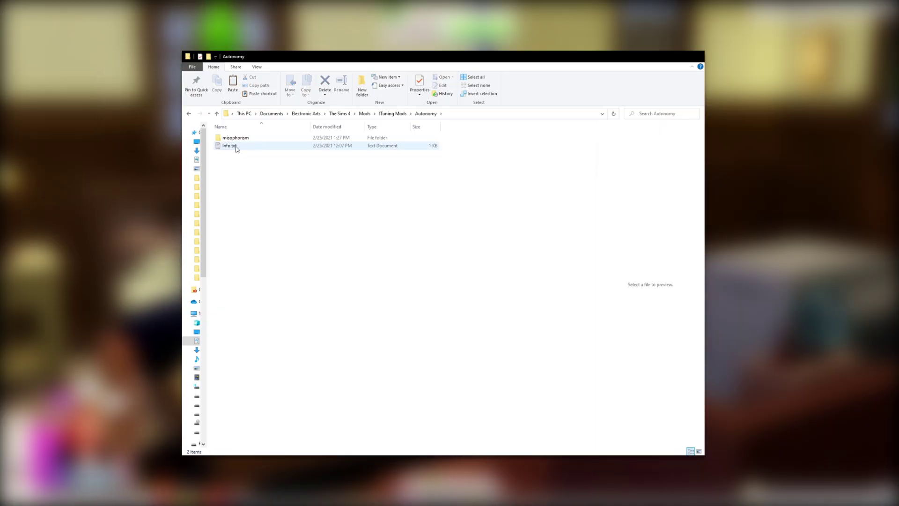
left_click(236, 141)
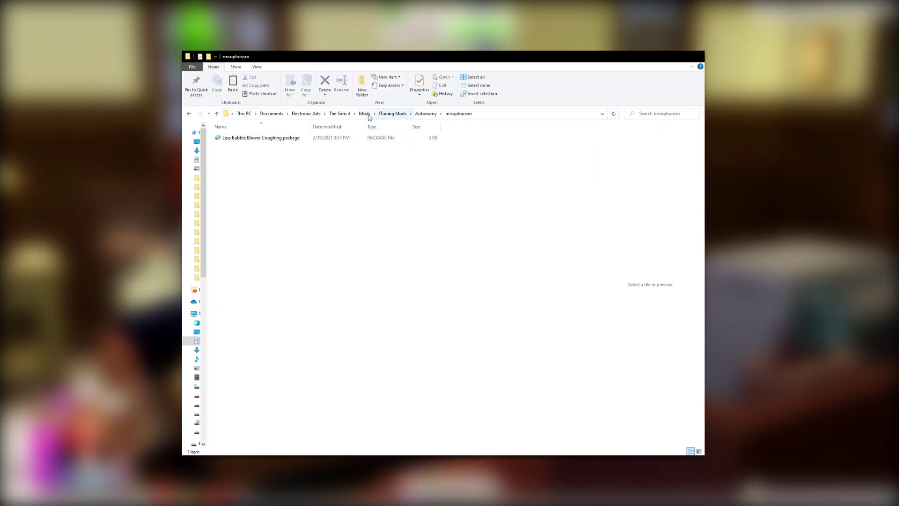
left_click(253, 162)
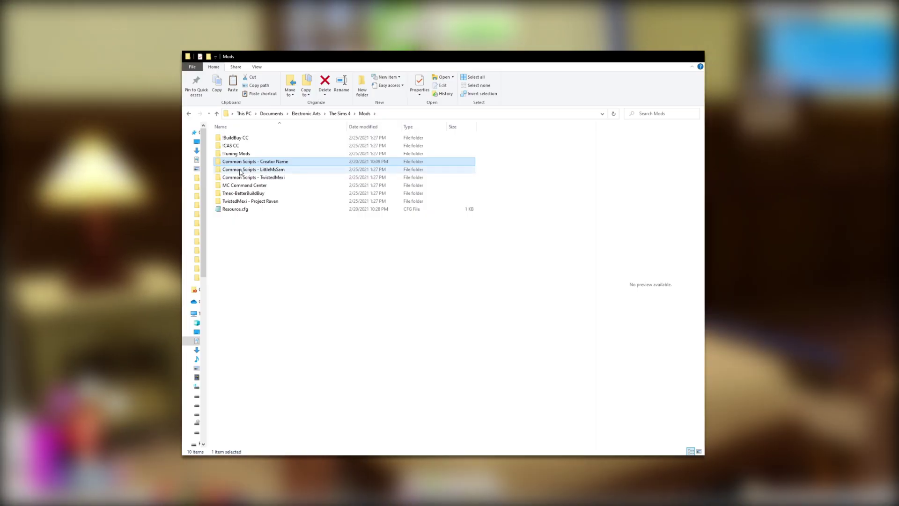
left_click(240, 171)
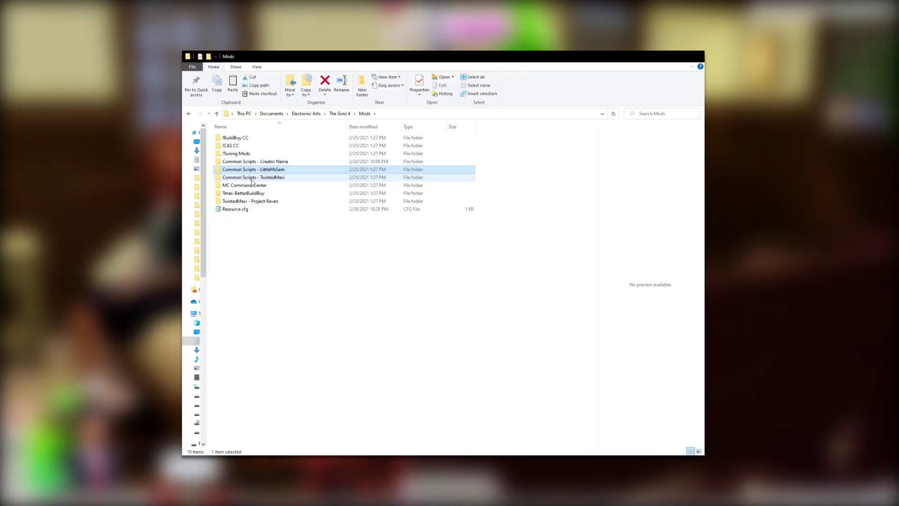
left_click(252, 178)
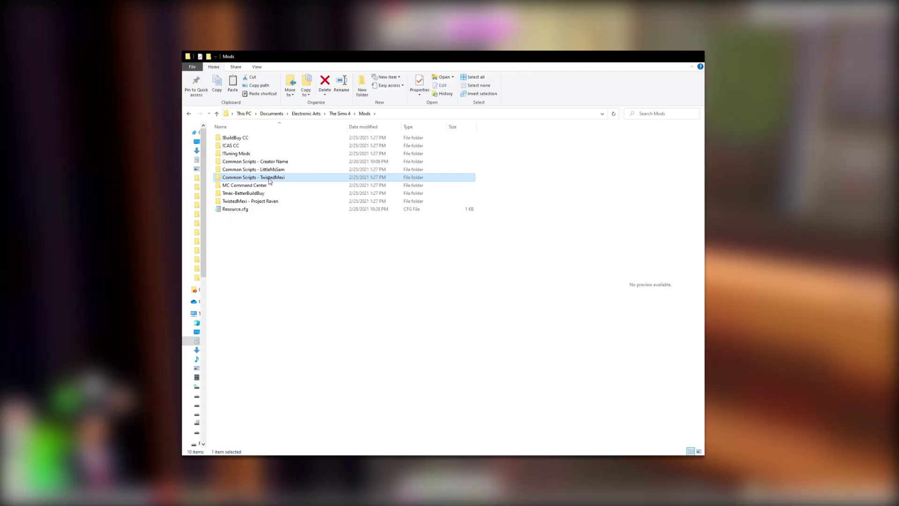
double_click(269, 178)
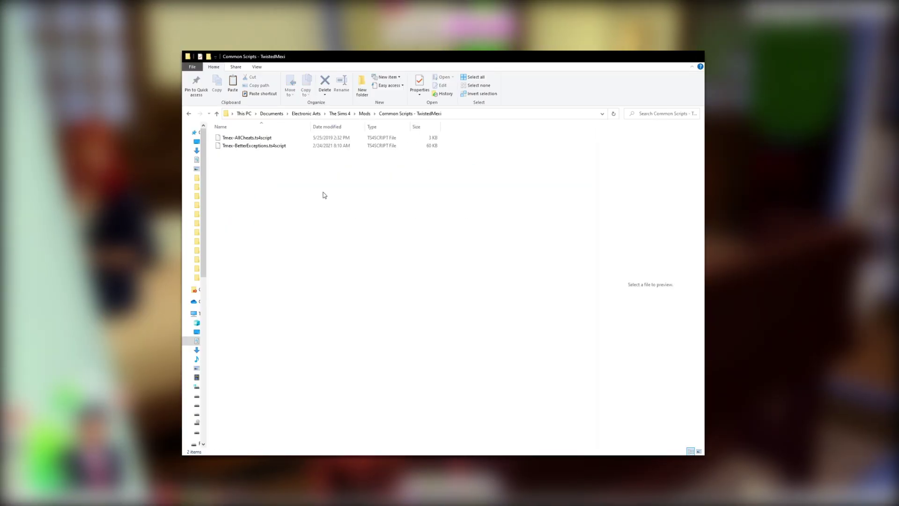
left_click_drag(350, 194, 243, 138)
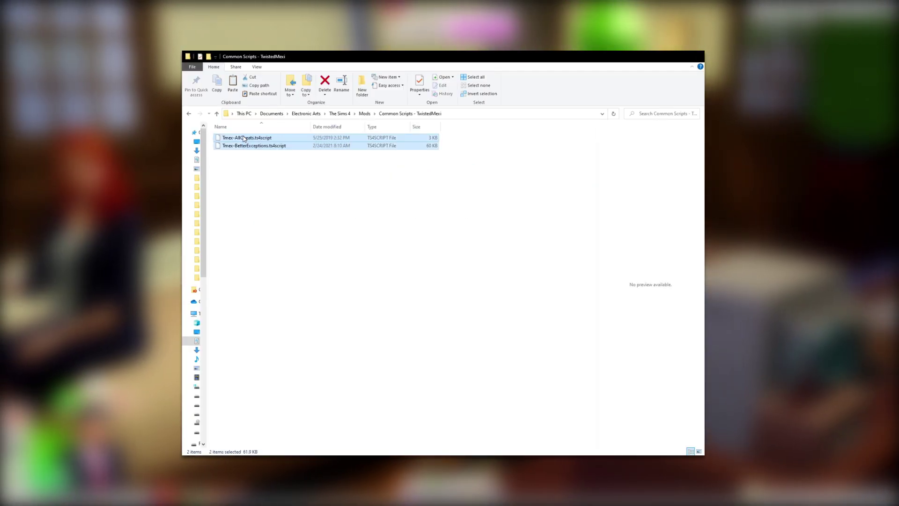
left_click(359, 198)
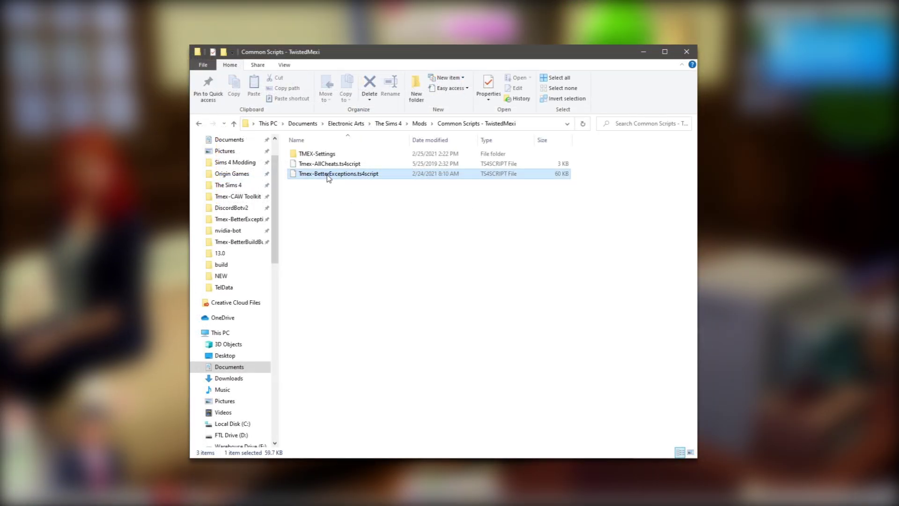
left_click(326, 174)
right_click(326, 174)
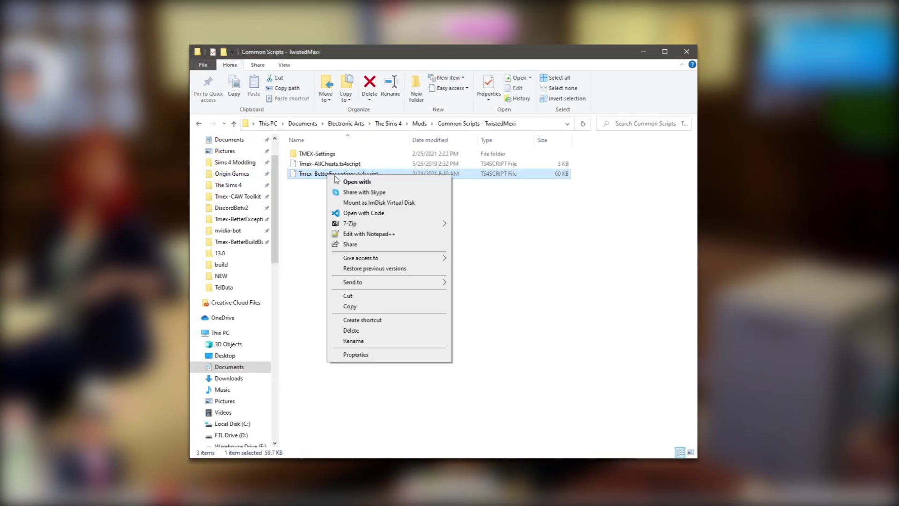
mouse_move(376, 226)
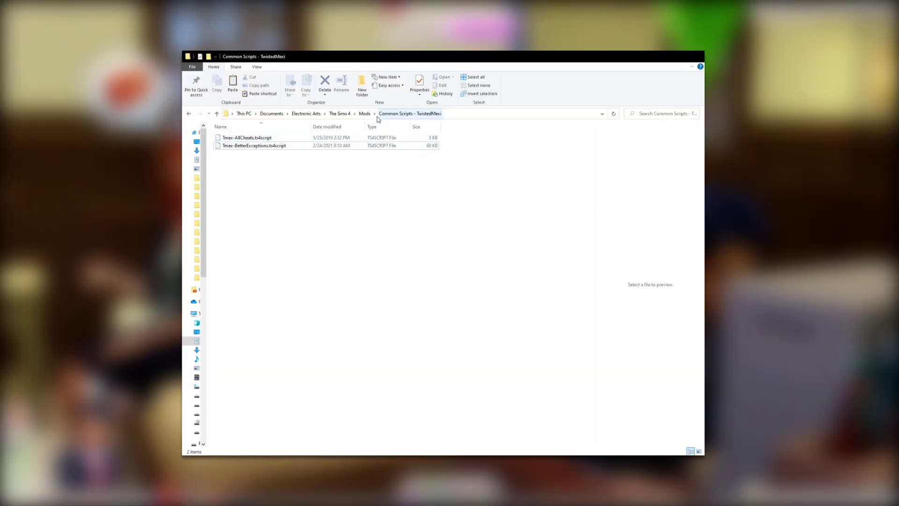
left_click(365, 113)
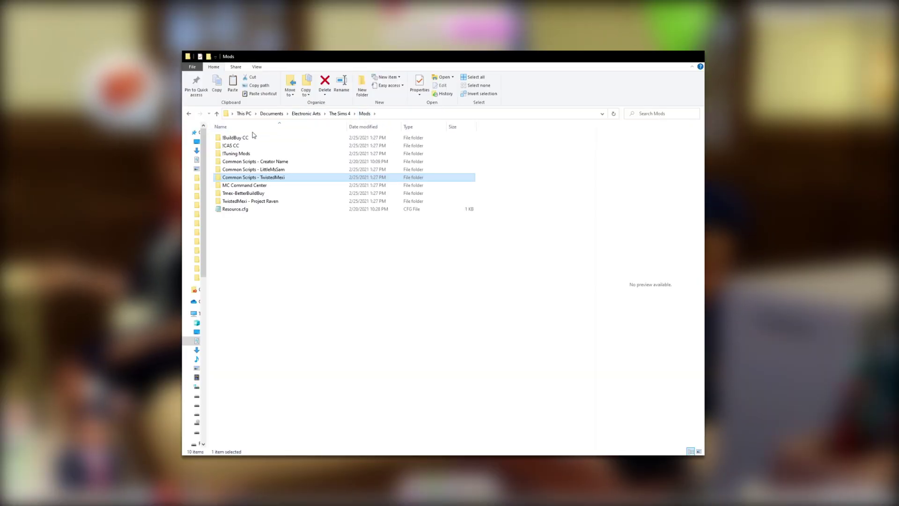
Inspect the MC Command Center folder's contents and return to Mods.
left_click(227, 185)
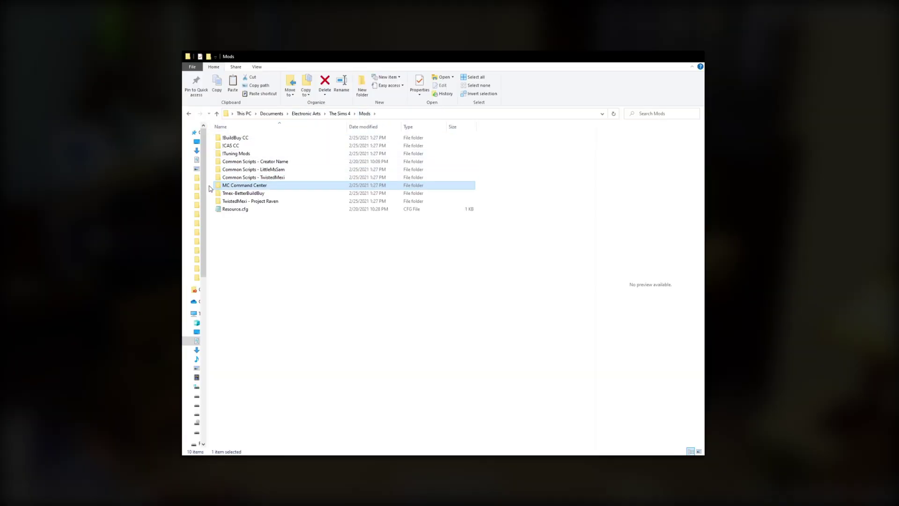
left_click_drag(209, 189, 215, 194)
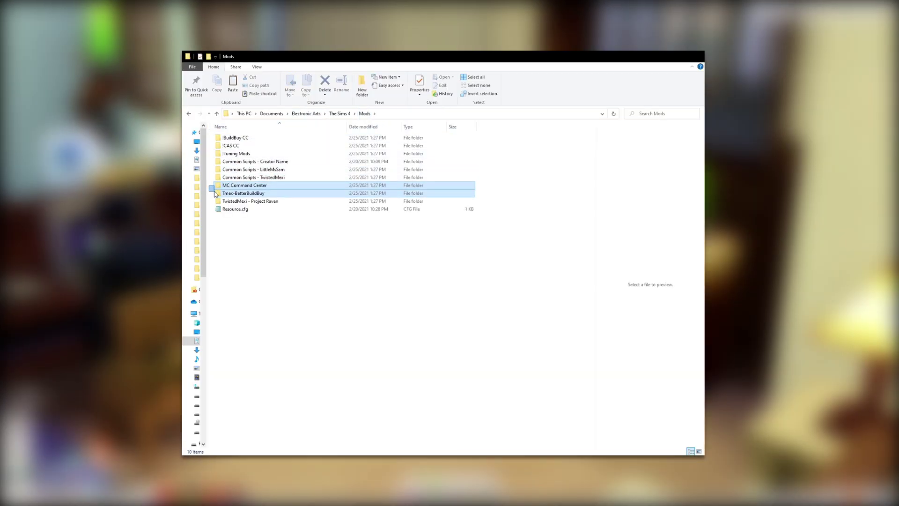
left_click(339, 254)
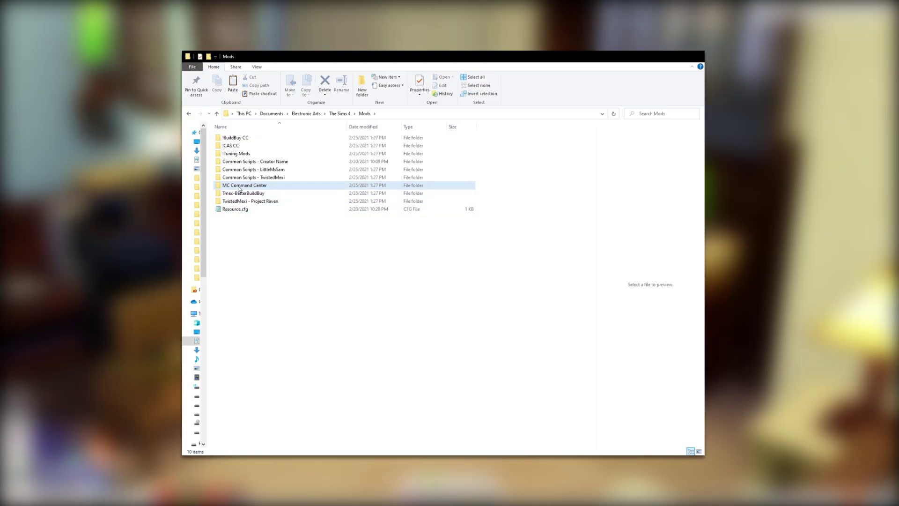
double_click(238, 187)
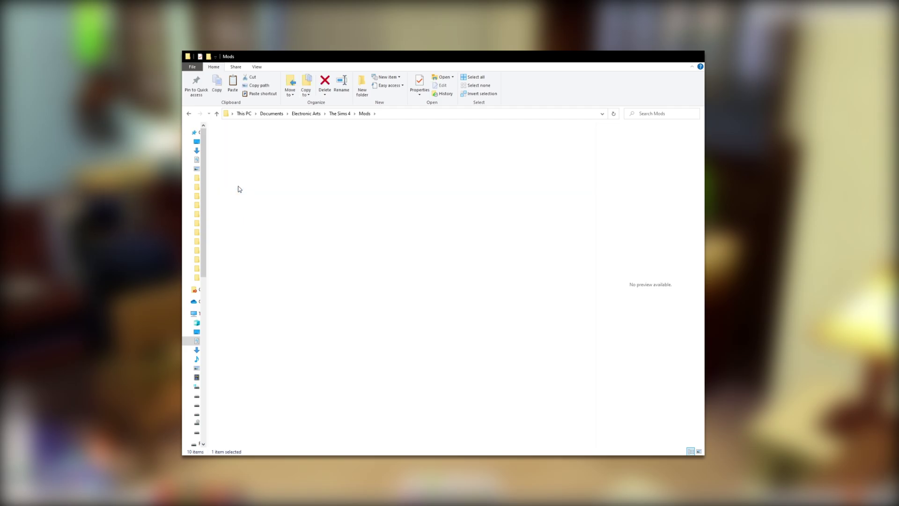
left_click(365, 113)
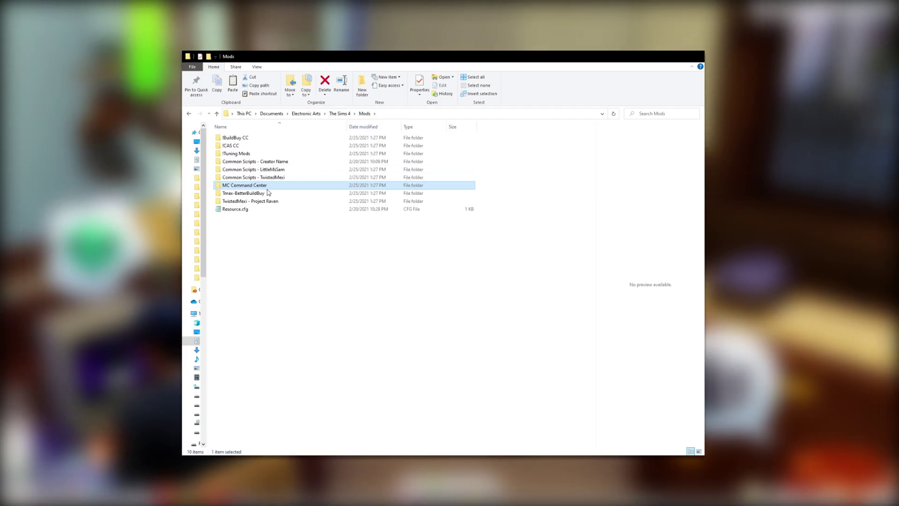
Inspect the Tmex-BetterBuildBuy folder's ts4script file and return to Mods.
double_click(240, 193)
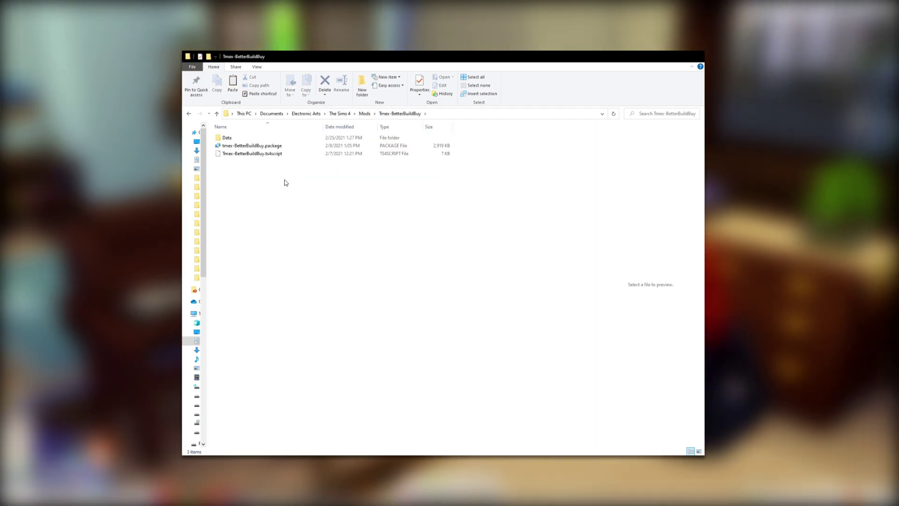
left_click_drag(284, 183, 252, 149)
left_click(305, 204)
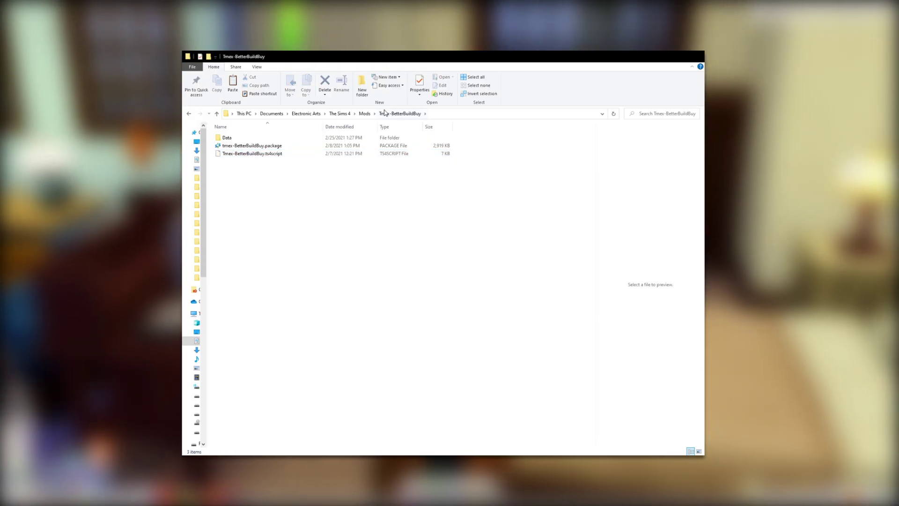
left_click(365, 114)
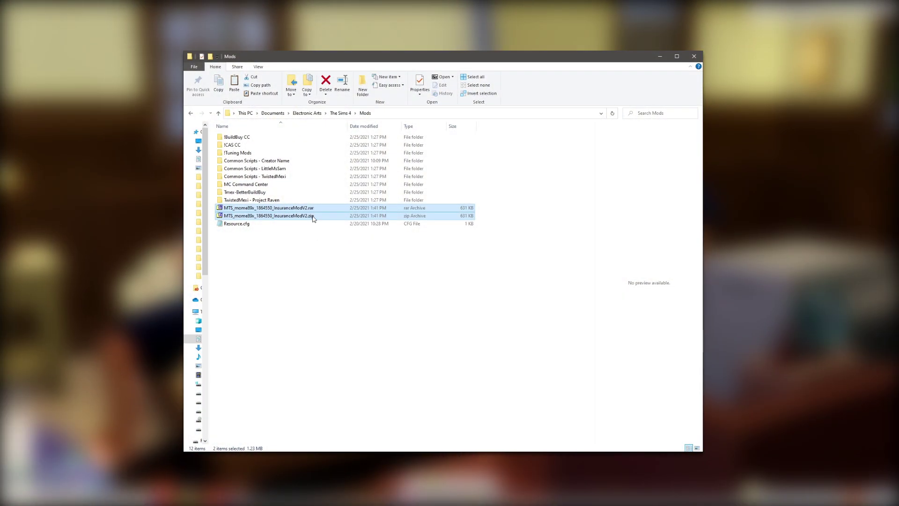
left_click(305, 215)
left_click(302, 208)
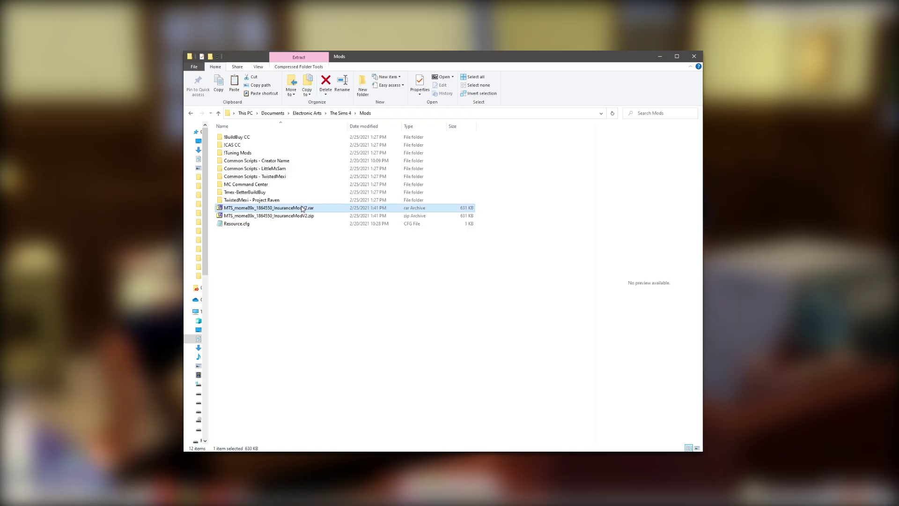
mouse_move(328, 244)
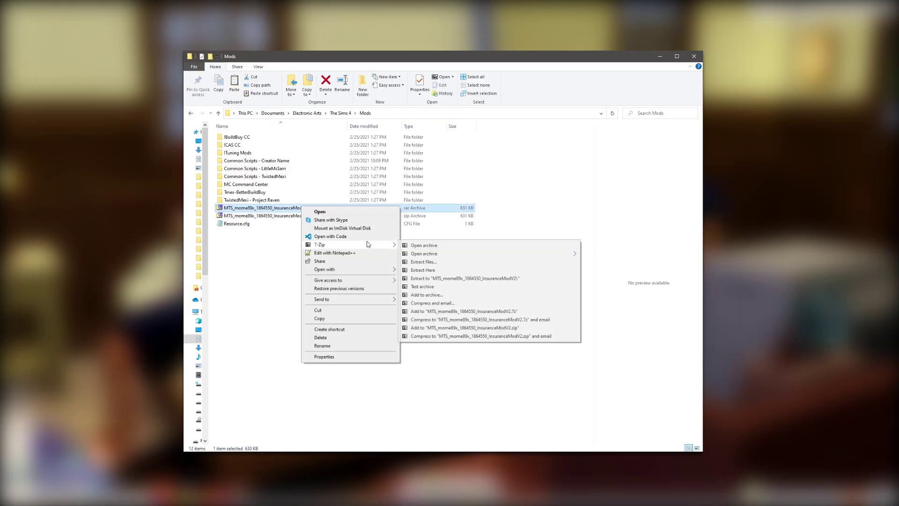
left_click(449, 278)
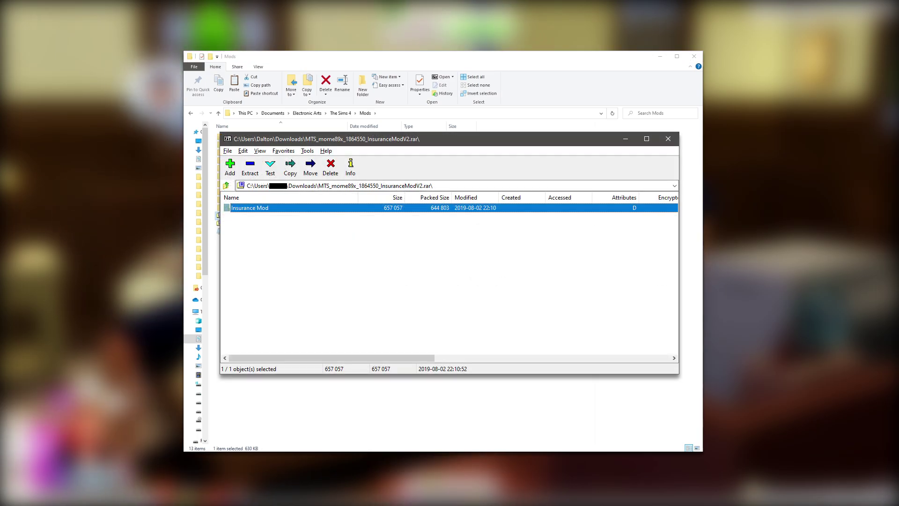
key("alt+F4")
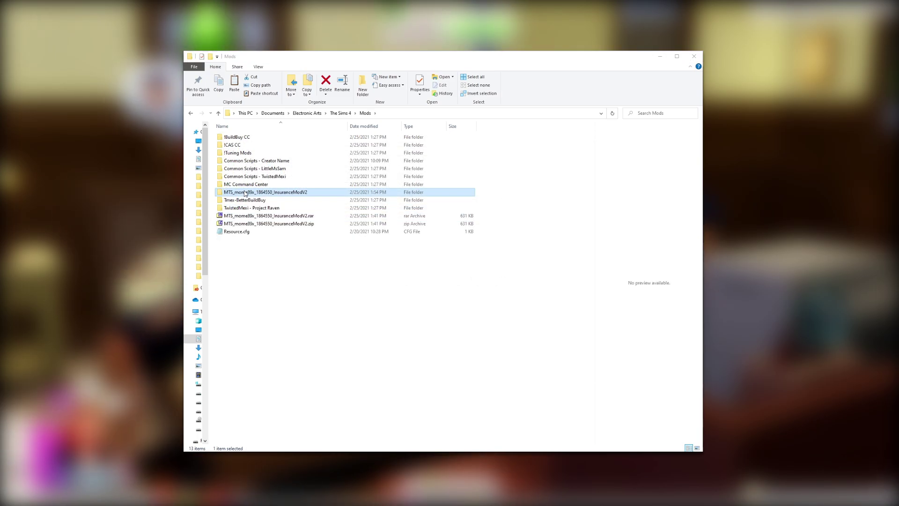
double_click(244, 193)
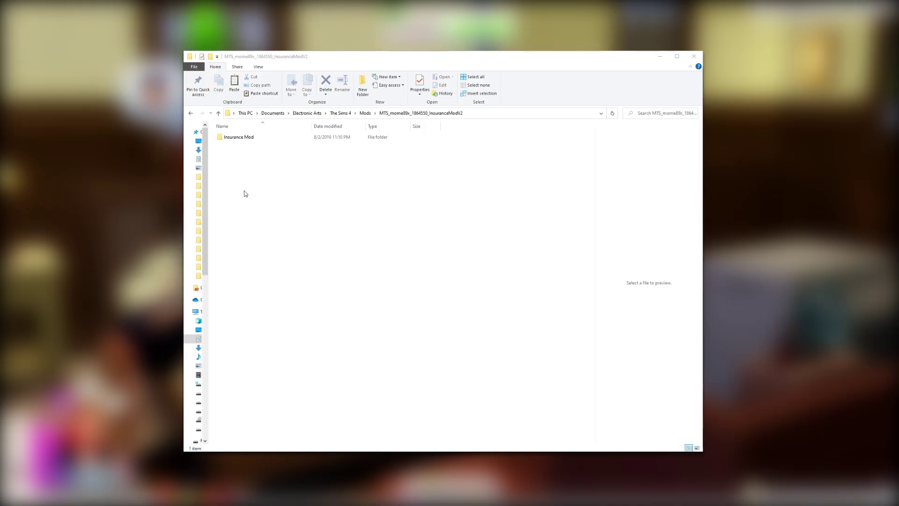
double_click(249, 138)
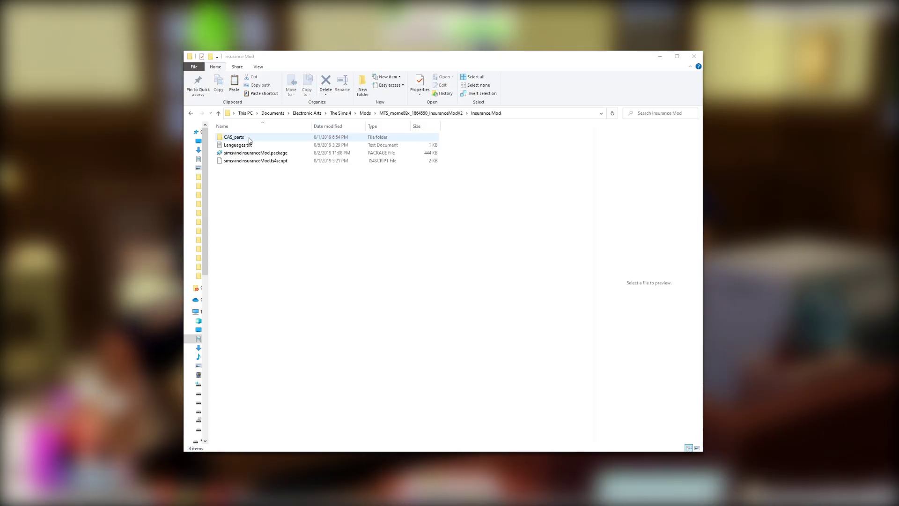
left_click_drag(287, 185, 237, 165)
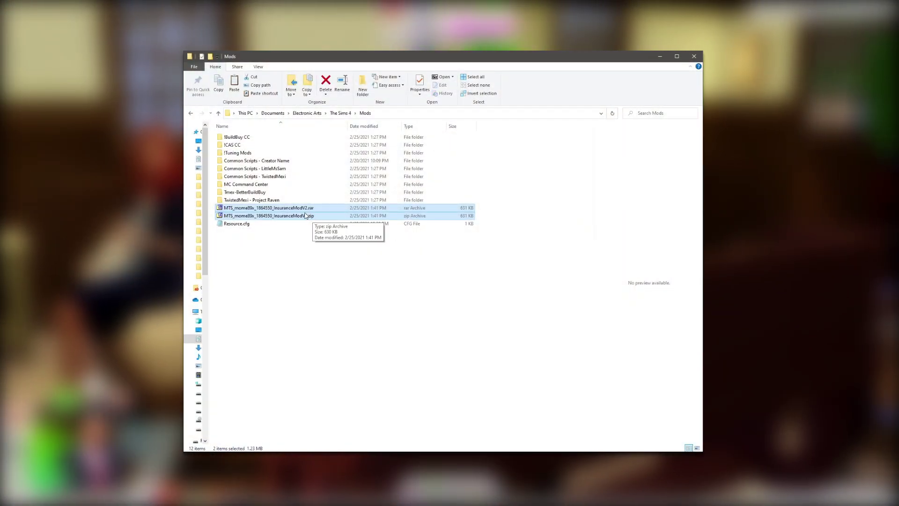
Select only the Insurance Mod .rar archive in Mods.
left_click(302, 209)
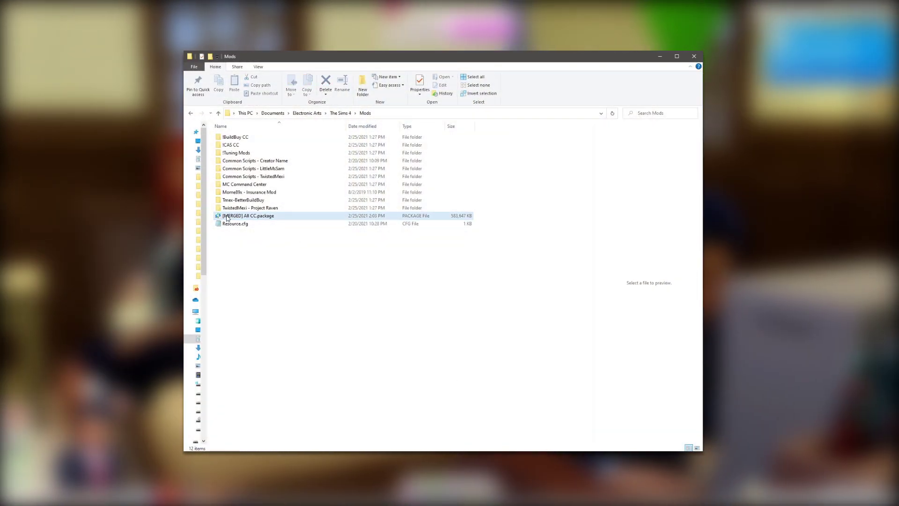
left_click(225, 218)
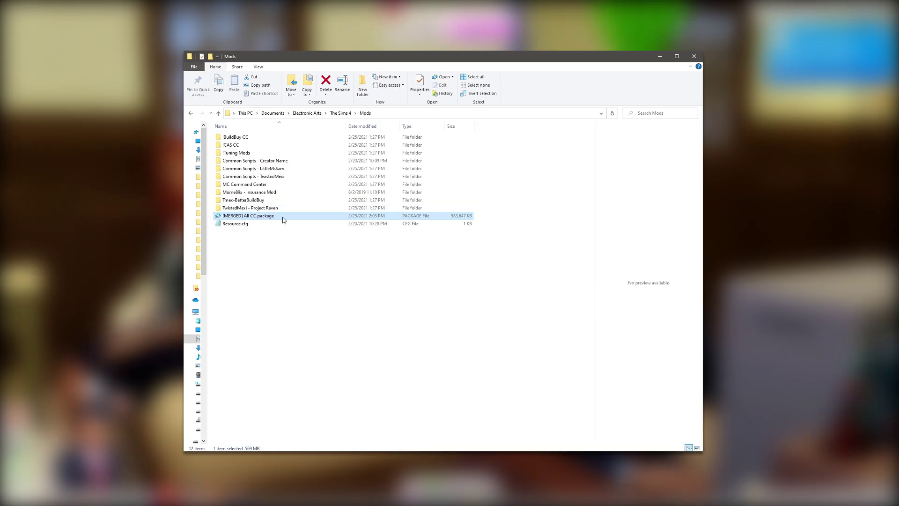
left_click_drag(213, 141, 257, 212)
left_click(257, 216)
left_click(336, 277)
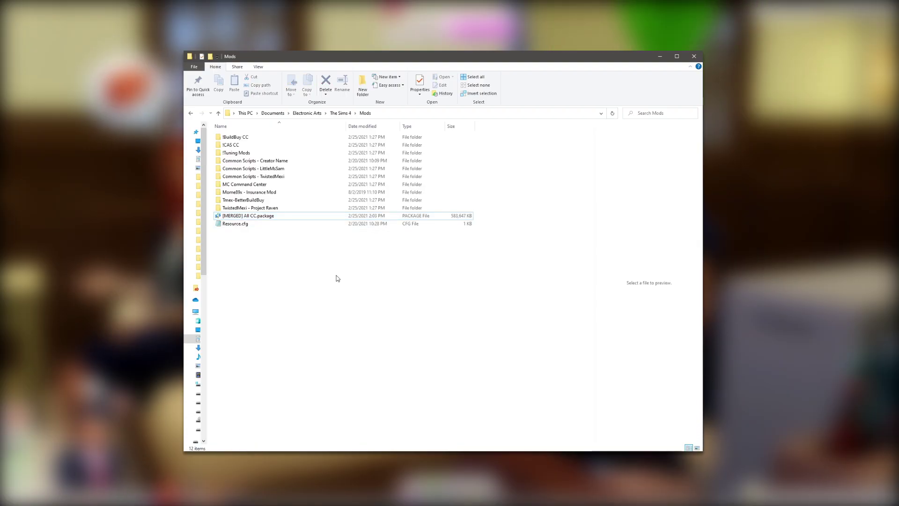
left_click(464, 217)
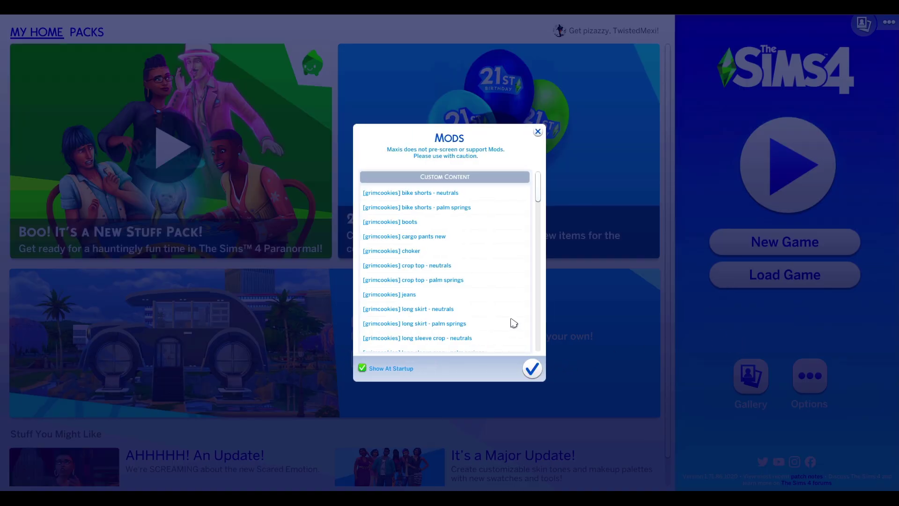
Scroll from the Custom Content list down to the Script Mods list.
left_click_drag(539, 188, 532, 330)
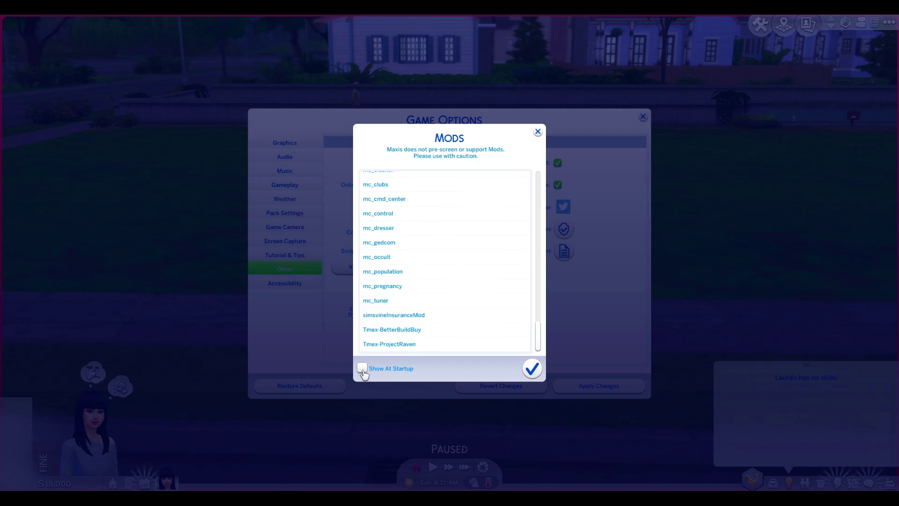
mouse_move(537, 337)
left_mouse_down()
mouse_move(533, 315)
mouse_move(534, 341)
left_mouse_up()
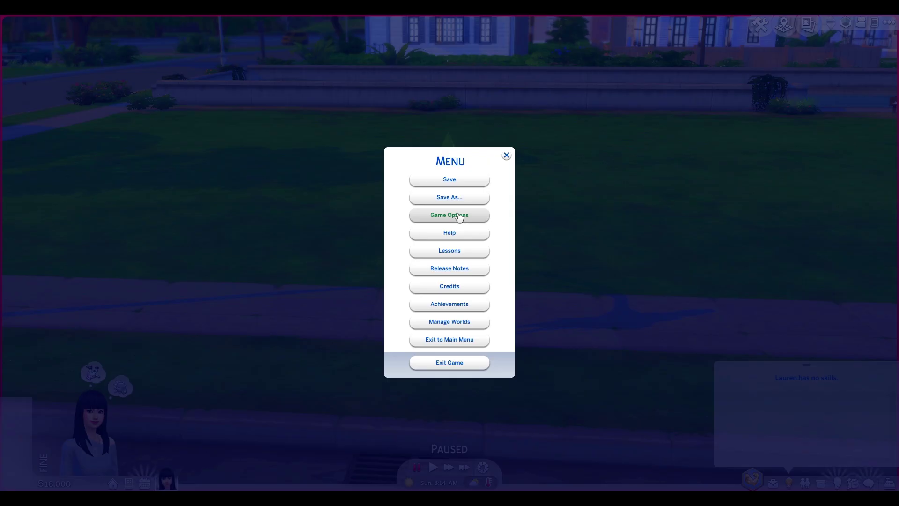
Check Script Mods Allowed under Game Options > Other, accept the warning, and exit the game.
left_click(456, 216)
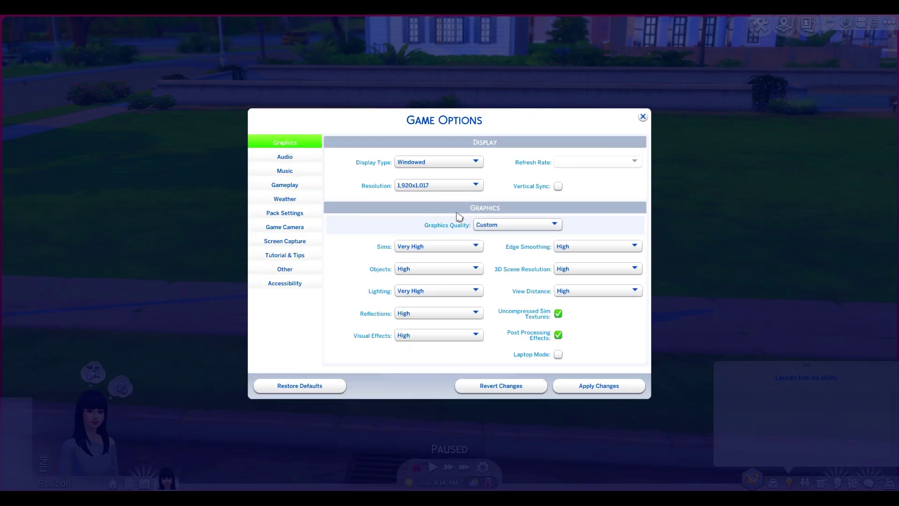
left_click(299, 271)
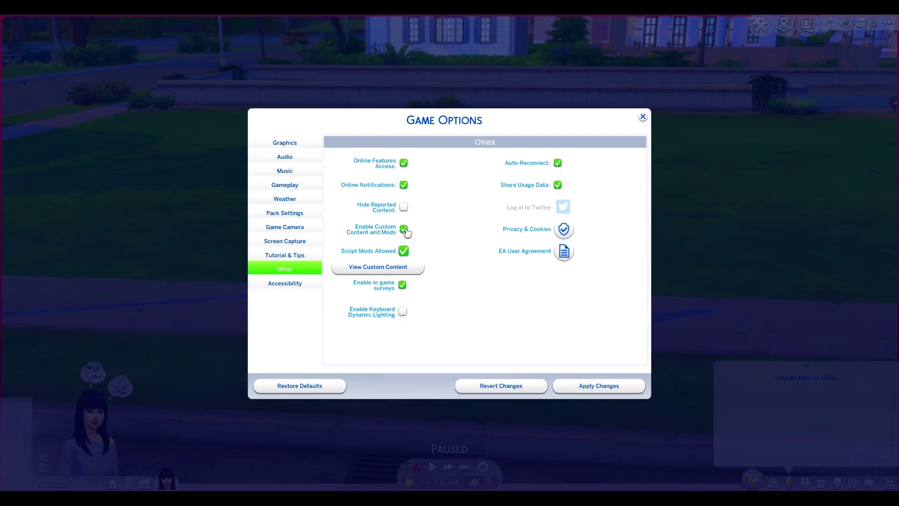
left_click(404, 252)
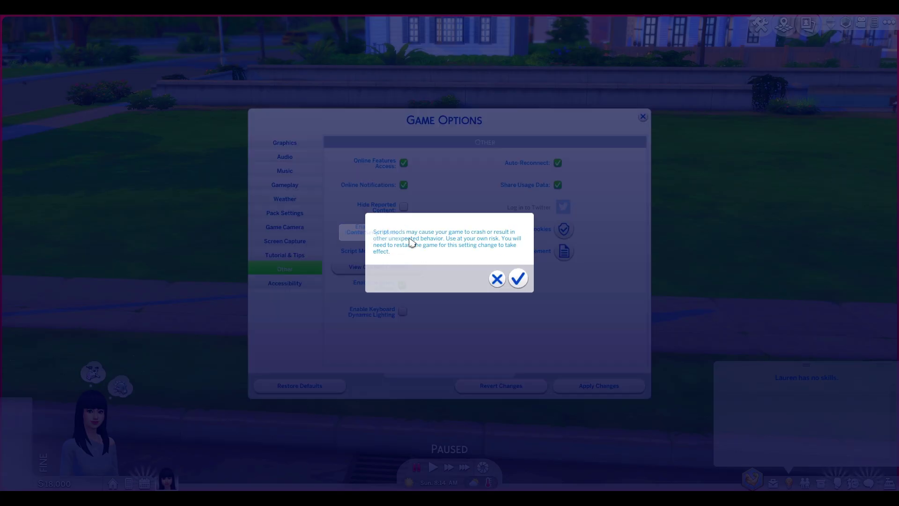
left_click(518, 279)
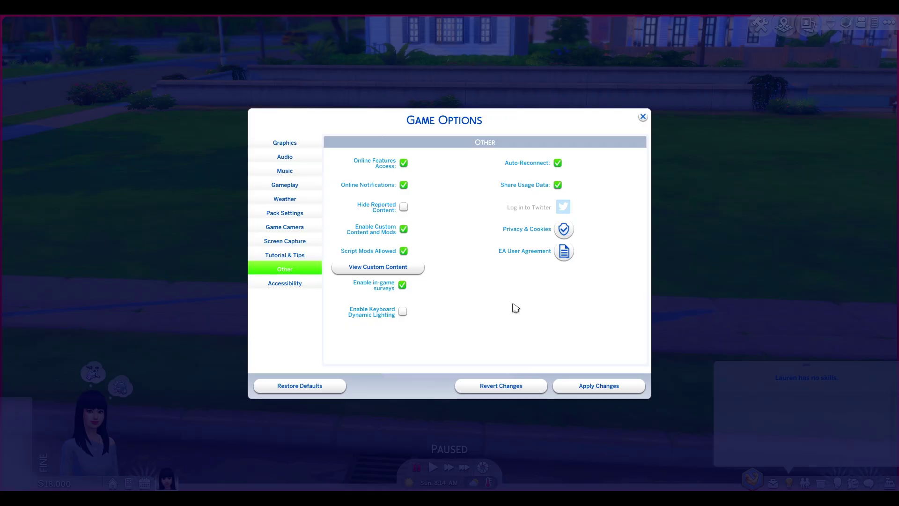
left_click(643, 117)
left_click(449, 362)
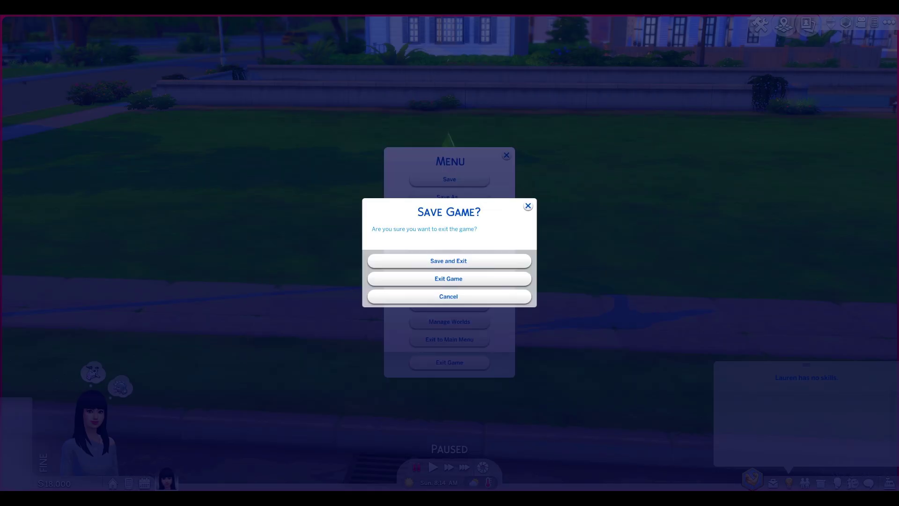
left_click(465, 281)
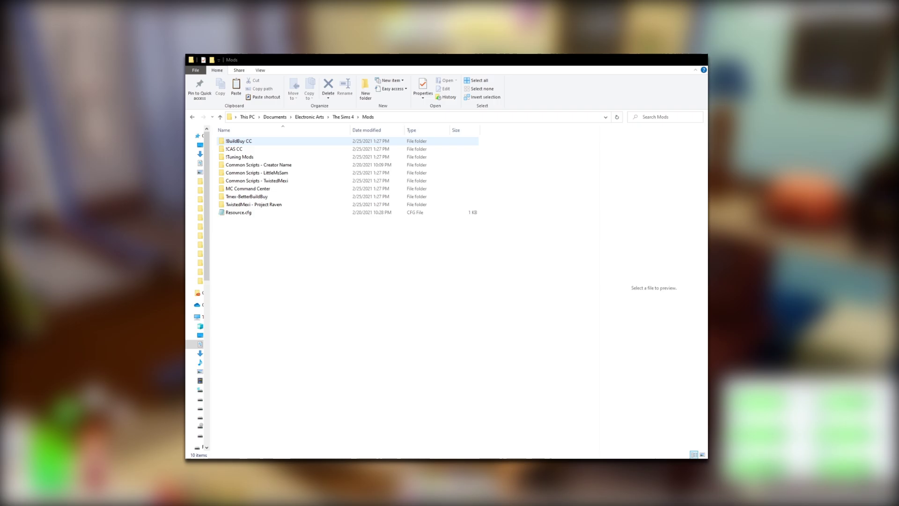
left_click(233, 149)
left_click(232, 158)
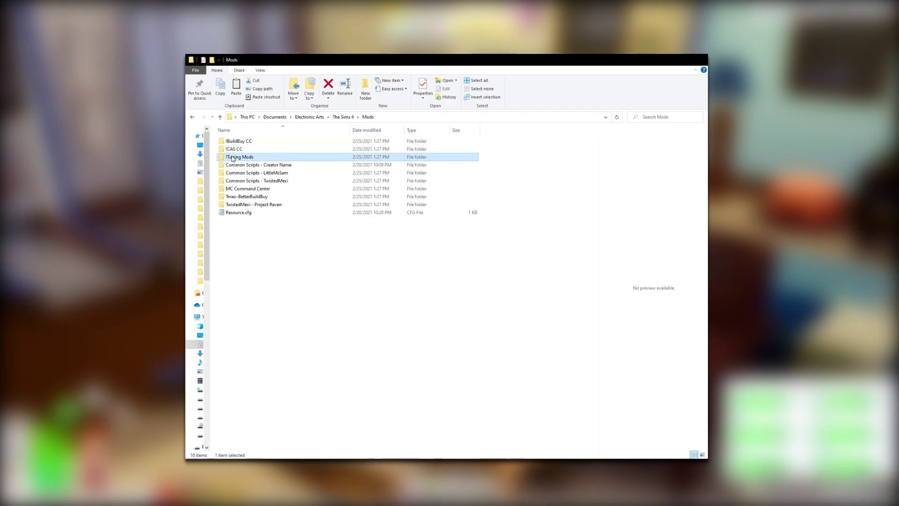